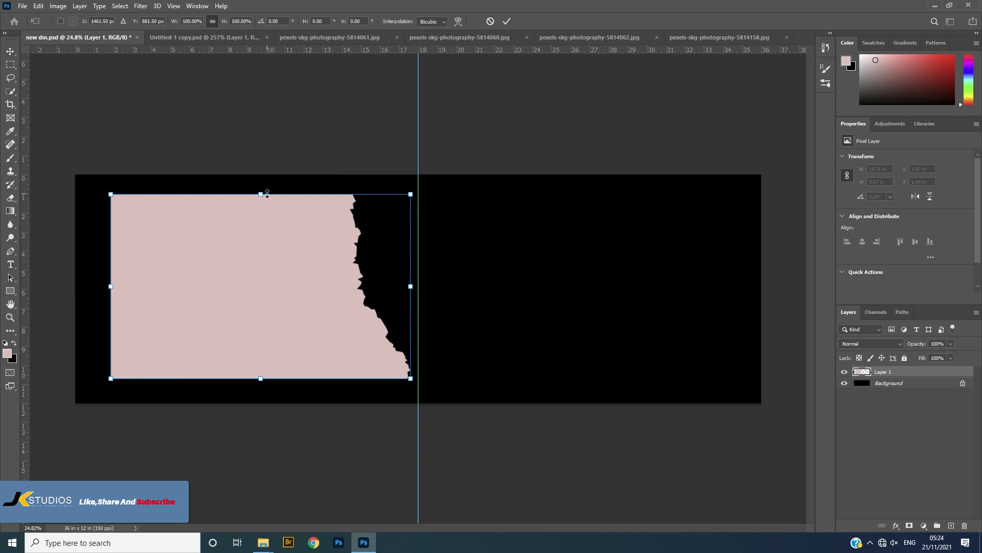
Scale the pink torn-edge shape to about 19.5 × 12 in, filling the canvas height from its upper-left corner
{"action": "left_click_drag", "start_coordinate": [277, 151], "coordinate": [337, 293]}
{"action": "left_click_drag", "start_coordinate": [508, 457], "coordinate": [453, 390]}
{"action": "left_click", "coordinate": [507, 21]}
Duplicate the torn-edge shape and apply a white Color Overlay to the original Layer 1 beneath the copy
{"action": "left_click_drag", "start_coordinate": [874, 372], "coordinate": [951, 526]}
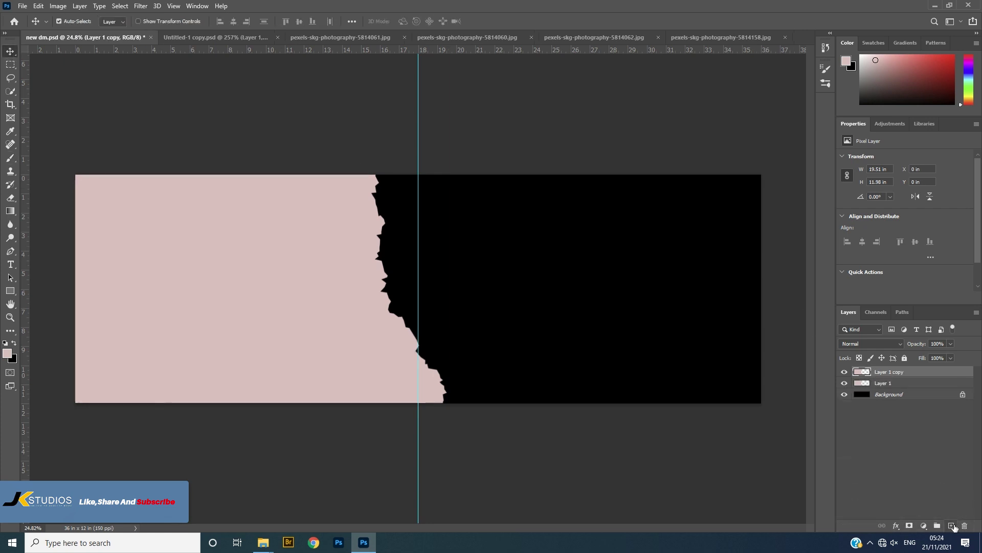
{"action": "left_click", "coordinate": [887, 385]}
{"action": "left_click", "coordinate": [897, 525]}
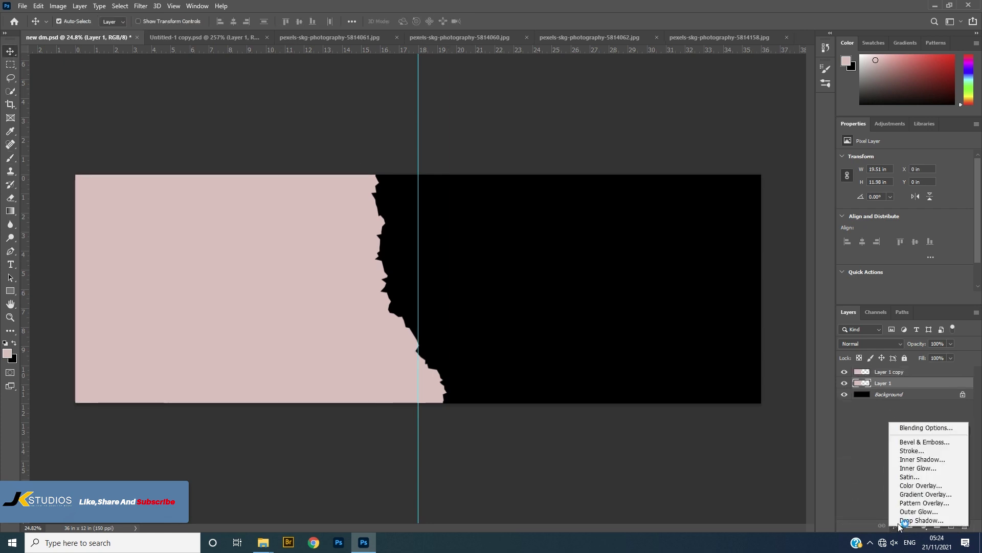
{"action": "left_click", "coordinate": [905, 488]}
{"action": "left_click", "coordinate": [667, 108]}
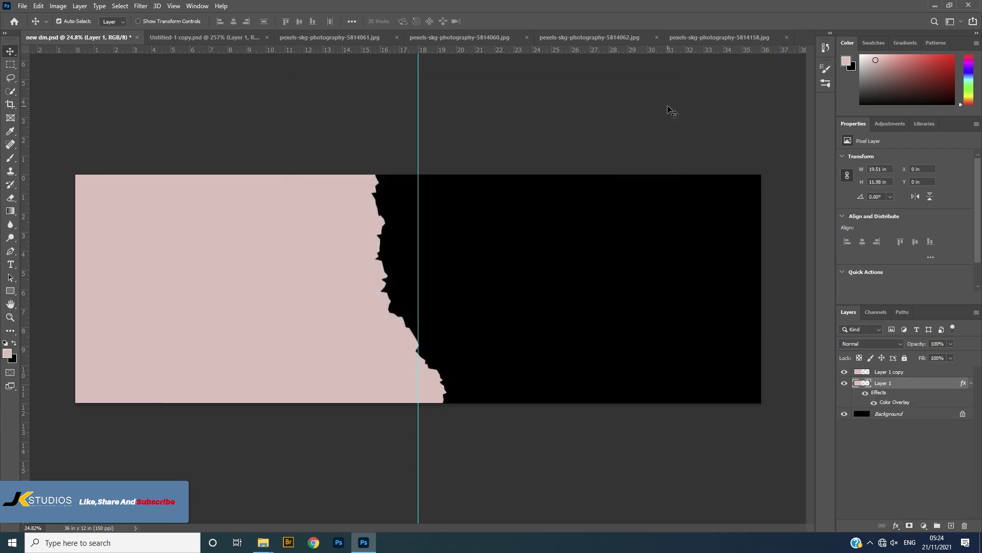
Nudge the white-overlaid Layer 1 slightly right so it forms a thin white border along the torn edge
{"action": "key", "text": "Right"}
{"action": "key", "text": "Right"}
{"action": "key", "text": "Right"}
{"action": "key", "text": "Right"}
{"action": "key", "text": "Right"}
{"action": "key", "text": "Right"}
{"action": "key", "text": "Right"}
{"action": "key", "text": "Right"}
{"action": "key", "text": "Right"}
{"action": "key", "text": "Right"}
{"action": "key", "text": "Right"}
{"action": "key", "text": "Right"}
{"action": "key", "text": "Right"}
{"action": "key", "text": "Right"}
{"action": "key", "text": "Right"}
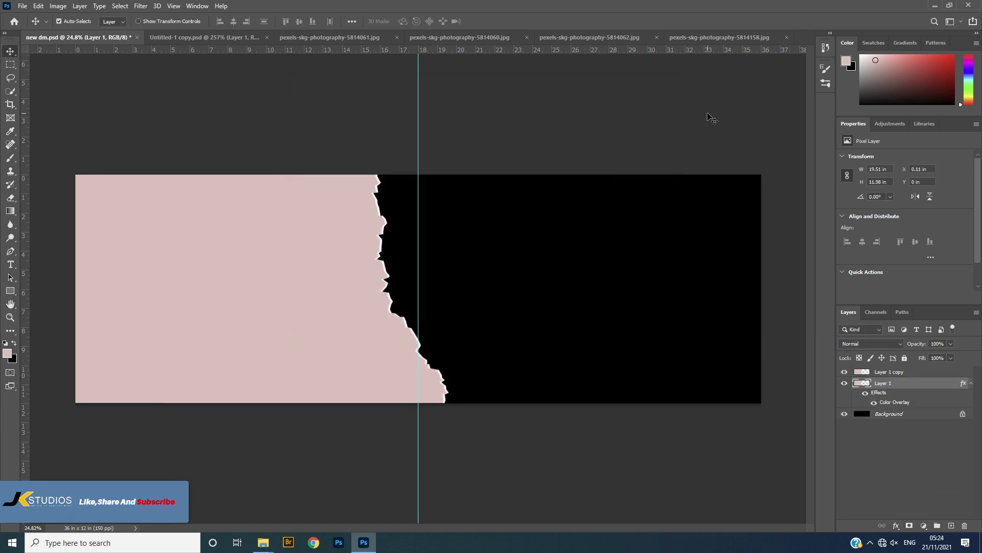
{"action": "key", "text": "Left"}
{"action": "key", "text": "Left"}
{"action": "key", "text": "Left"}
{"action": "key", "text": "Left"}
{"action": "key", "text": "Left"}
Duplicate Layer 1 copy, flip the duplicate horizontally and vertically, and place it against the canvas's right side at about X 24.38 in
{"action": "left_click", "coordinate": [890, 372]}
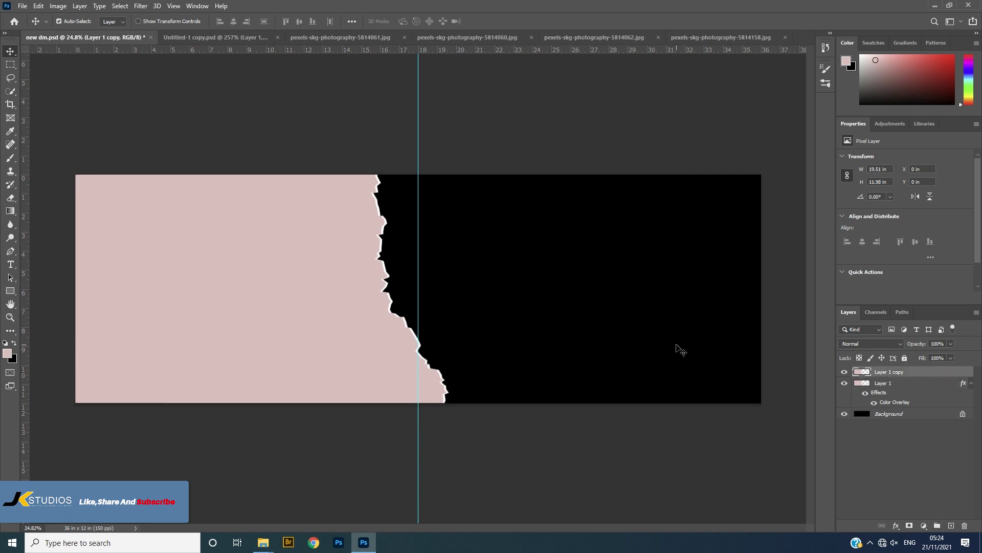
{"action": "key", "text": "ctrl+j"}
{"action": "key", "text": "ctrl+t"}
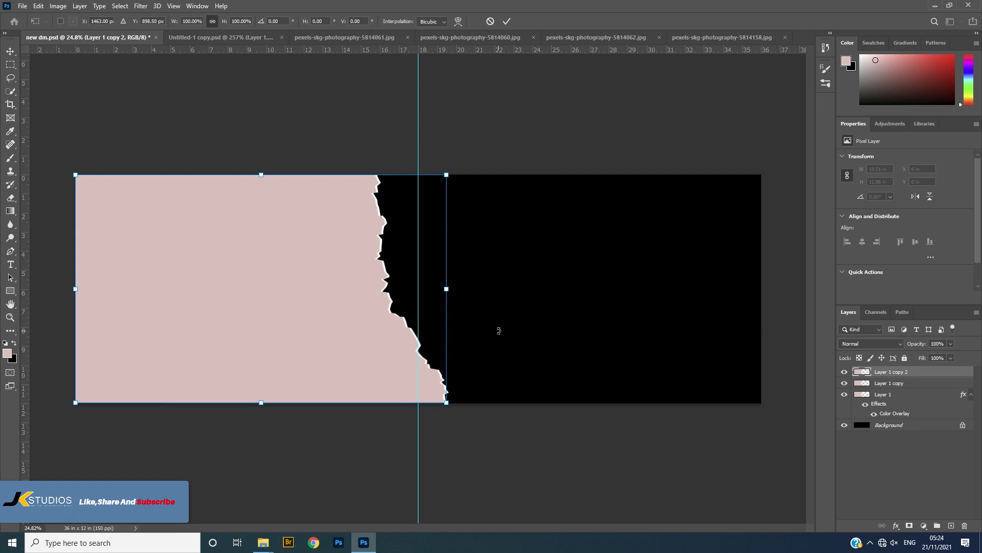
{"action": "right_click", "coordinate": [306, 267]}
{"action": "left_click", "coordinate": [335, 440]}
{"action": "left_click_drag", "start_coordinate": [374, 290], "coordinate": [837, 290]}
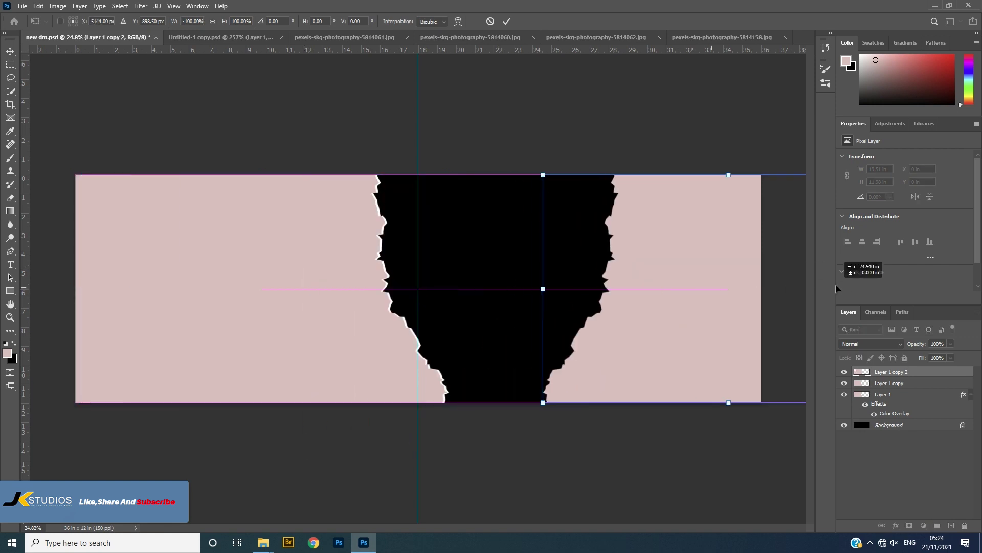
{"action": "right_click", "coordinate": [691, 285]}
{"action": "left_click", "coordinate": [716, 458]}
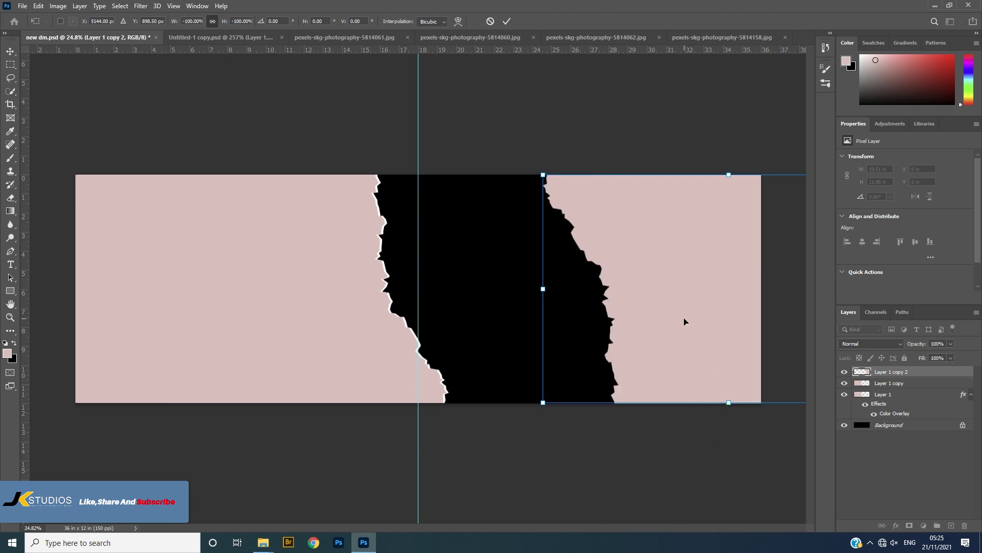
{"action": "left_click_drag", "start_coordinate": [690, 316], "coordinate": [685, 314]}
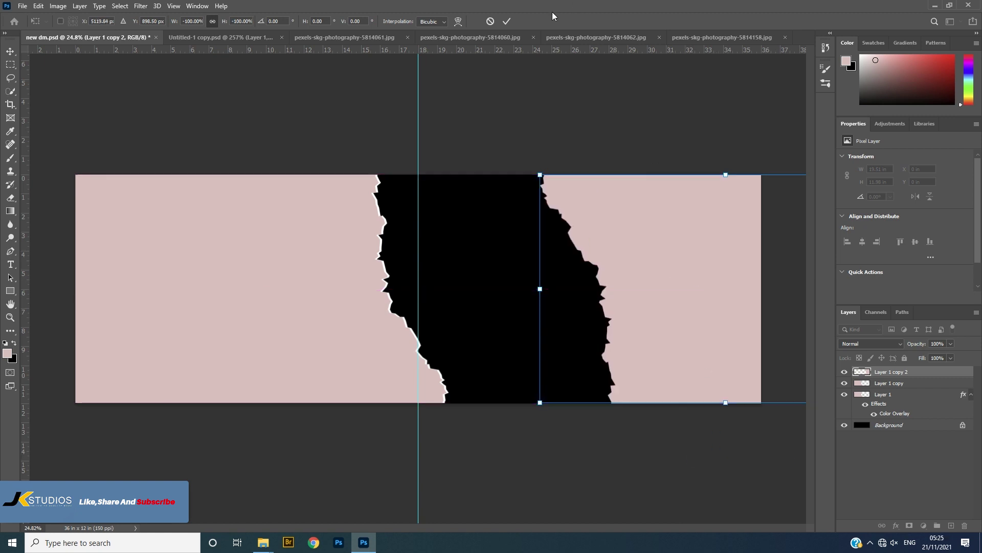
{"action": "left_click", "coordinate": [507, 22]}
Duplicate the right torn shape, then give the lower copy a white Color Overlay and nudge it left to X 24.25 in
{"action": "left_click_drag", "start_coordinate": [886, 380], "coordinate": [953, 527]}
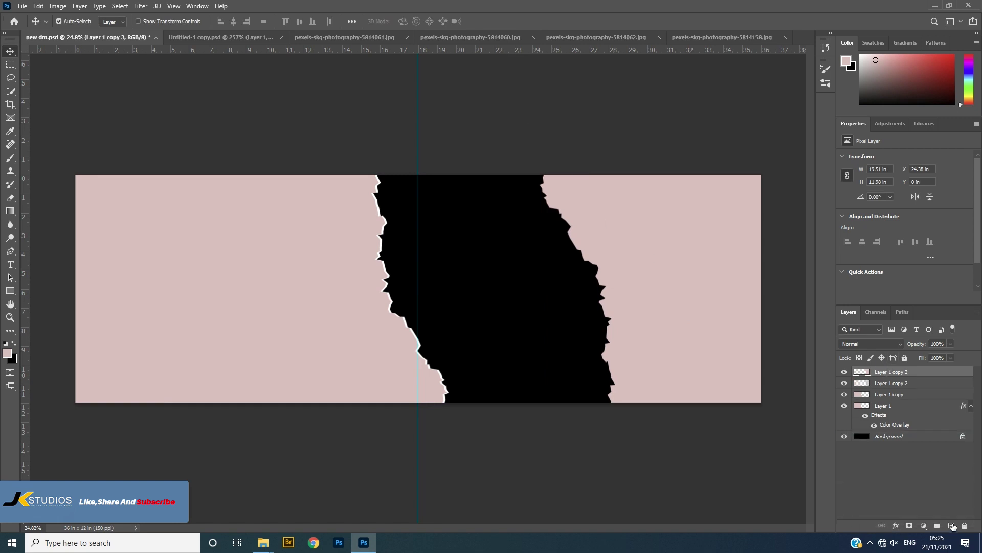
{"action": "left_click", "coordinate": [900, 385]}
{"action": "left_click", "coordinate": [895, 525]}
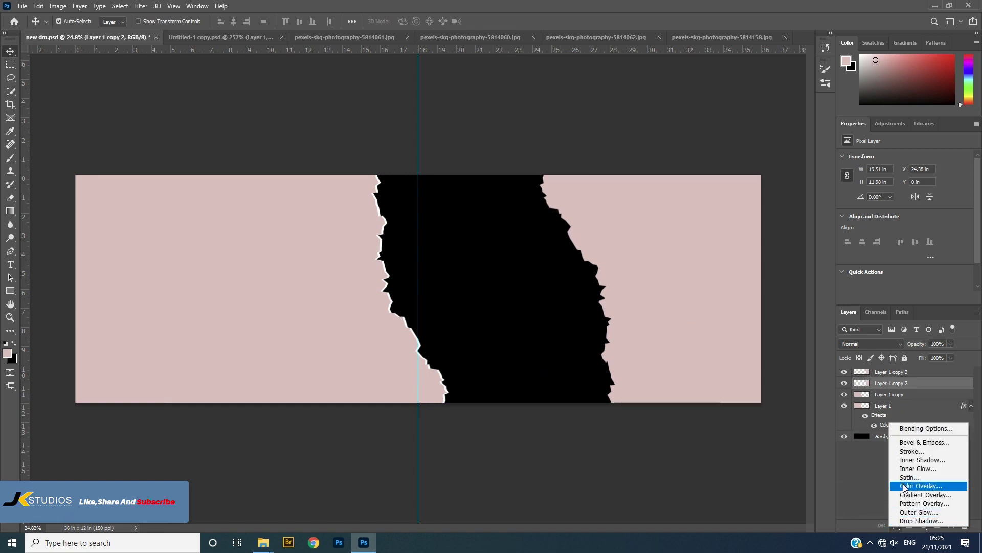
{"action": "left_click", "coordinate": [916, 482]}
{"action": "left_click", "coordinate": [640, 104]}
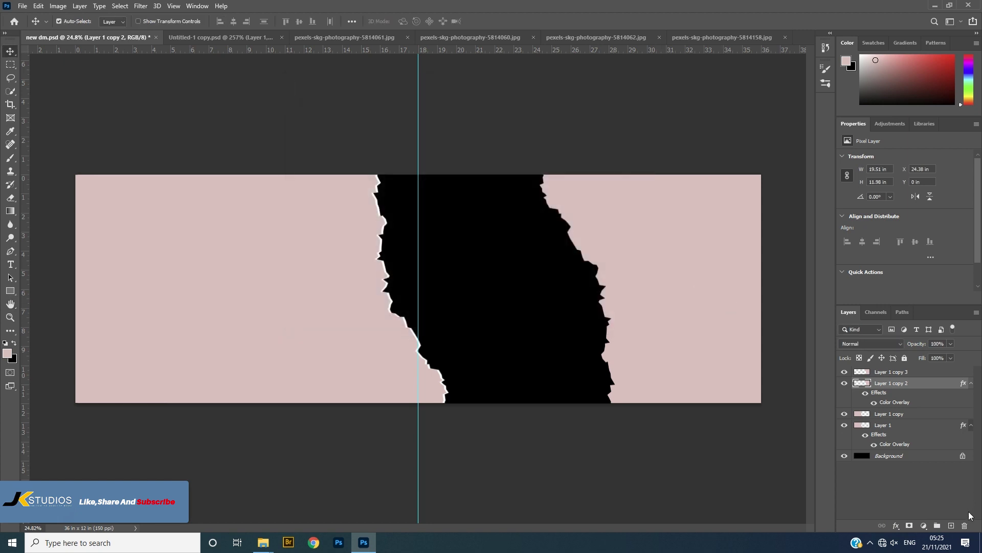
{"action": "key", "text": "shift+Left"}
{"action": "key", "text": "shift+Left"}
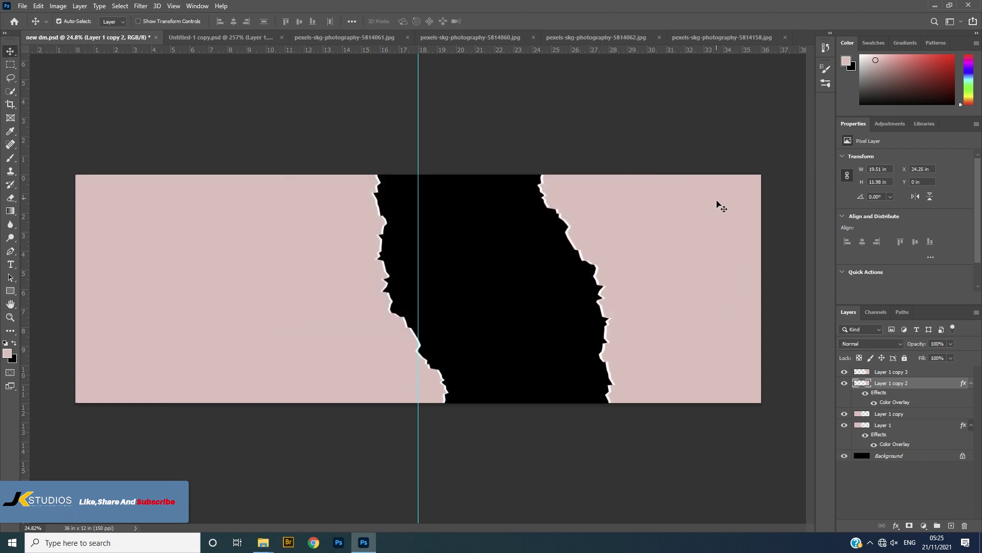
On a new layer, draw a pink-filled rectangle about 3.8 × 6.4 in and place it in the black band between the torn shapes
{"action": "left_click", "coordinate": [952, 525]}
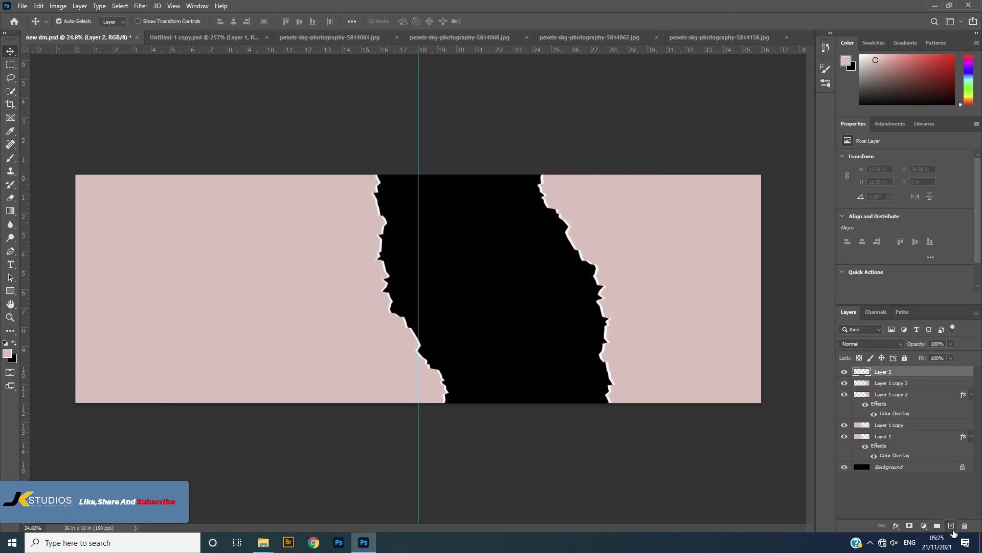
{"action": "left_click", "coordinate": [9, 64]}
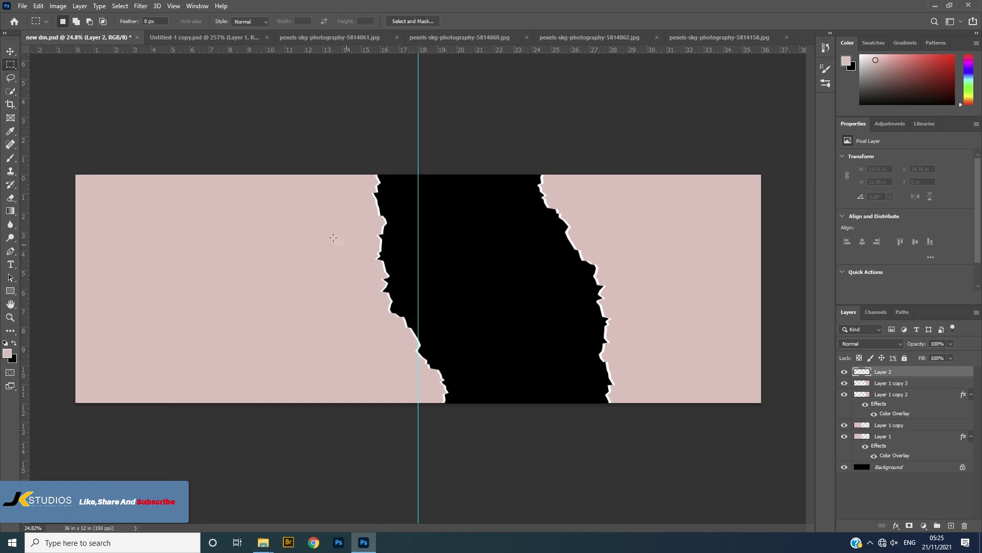
{"action": "left_click_drag", "start_coordinate": [447, 210], "coordinate": [516, 332]}
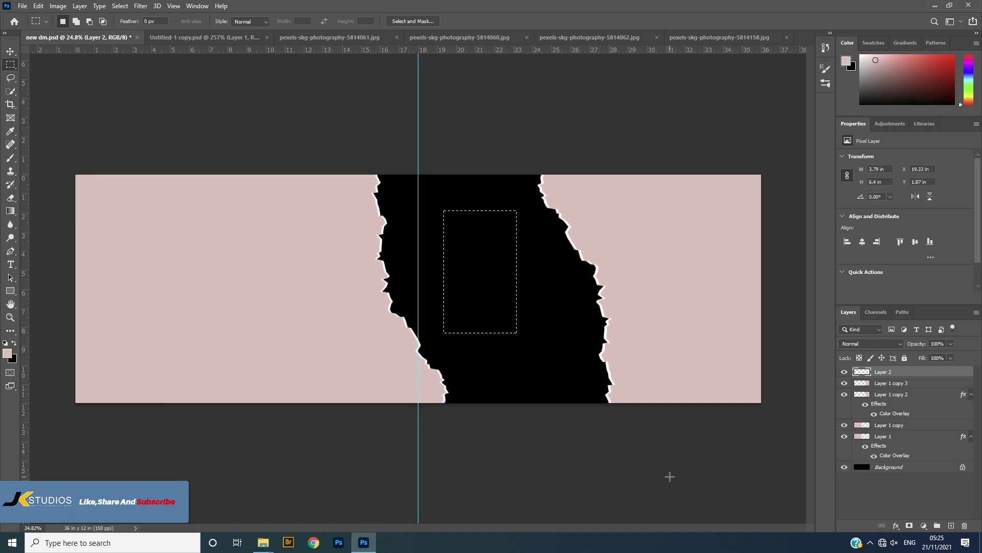
{"action": "key", "text": "alt+BackSpace"}
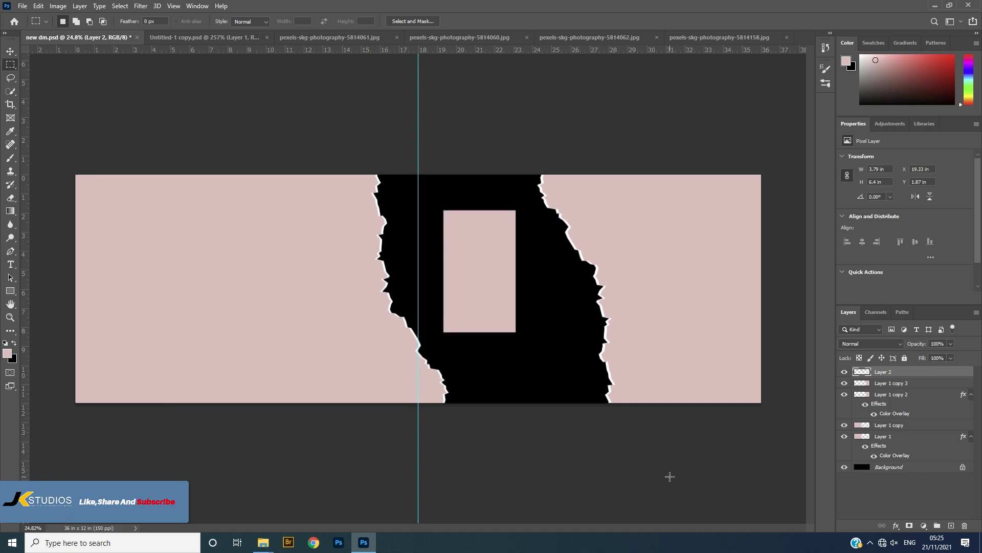
{"action": "key", "text": "v"}
{"action": "left_click_drag", "start_coordinate": [484, 291], "coordinate": [507, 306]}
Bring the cut-out portrait from pexels-skg-photography-5814062.jpg in above Layer 1 copy, scaled to about 33% at the canvas's left end
{"action": "left_click", "coordinate": [235, 241]}
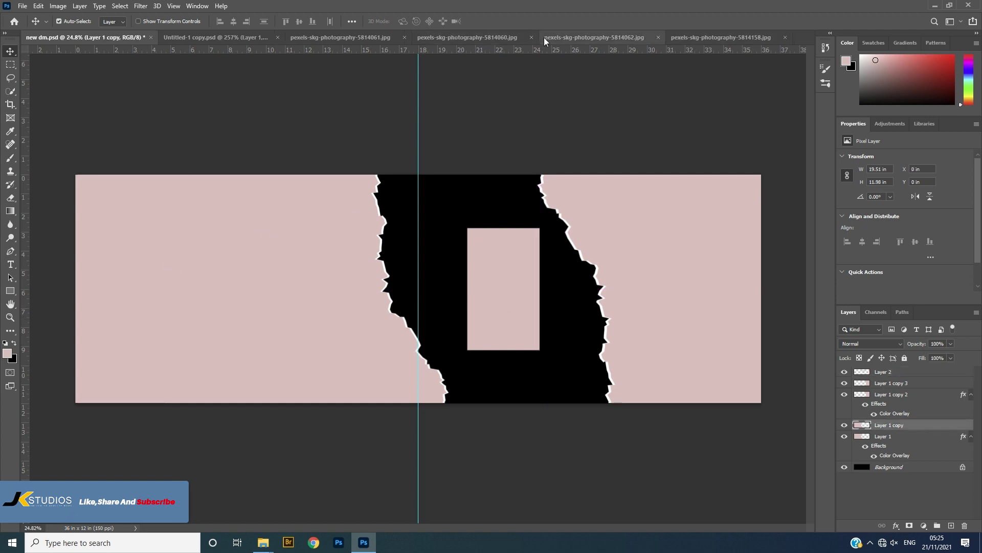
{"action": "left_click", "coordinate": [510, 43]}
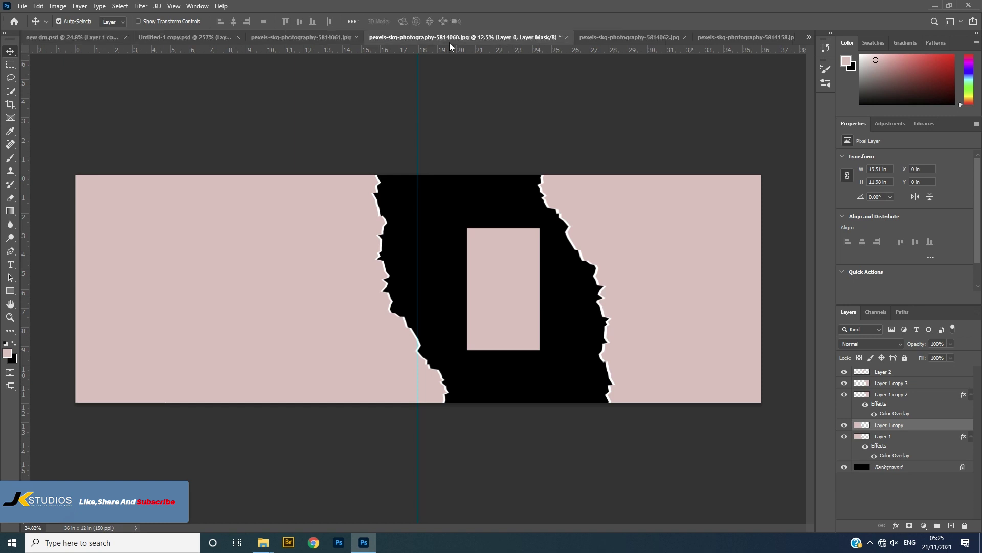
{"action": "left_click", "coordinate": [609, 36]}
{"action": "left_click_drag", "start_coordinate": [583, 71], "coordinate": [318, 271]}
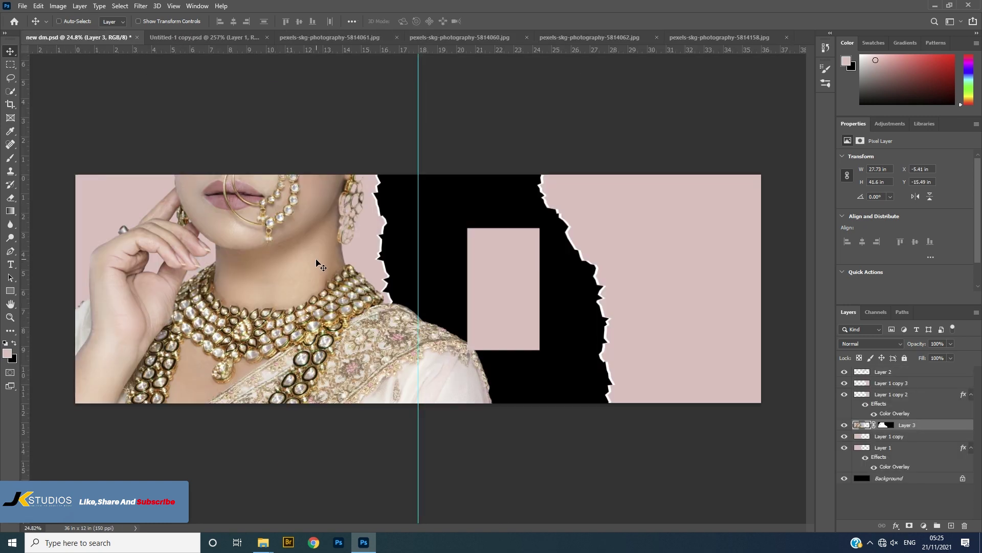
{"action": "key", "text": "ctrl+t"}
{"action": "left_click_drag", "start_coordinate": [501, 275], "coordinate": [245, 301]}
{"action": "left_click_drag", "start_coordinate": [220, 229], "coordinate": [221, 232]}
{"action": "left_click", "coordinate": [508, 21]}
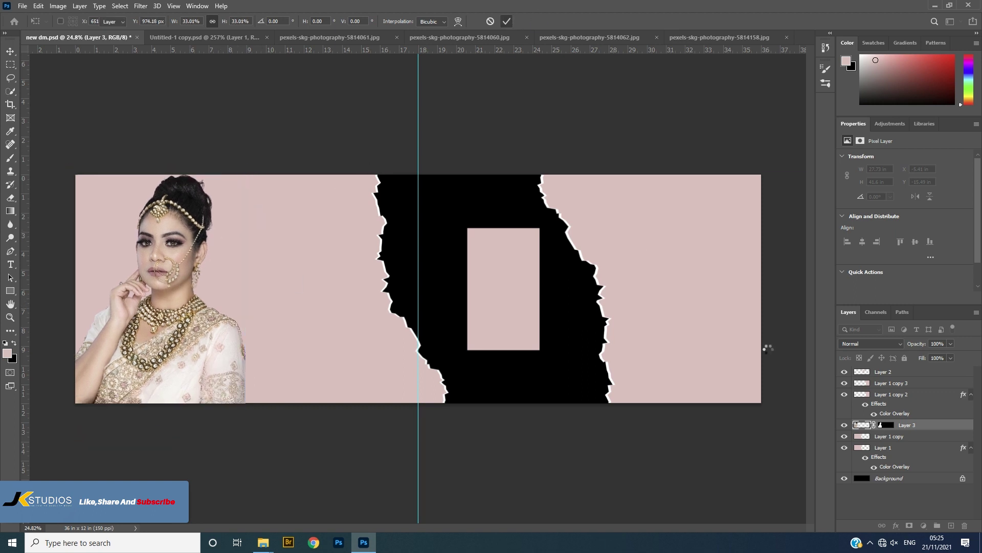
Fade the lower right side of the portrait by painting black on its layer mask with a soft 2362 px brush
{"action": "left_click", "coordinate": [892, 425]}
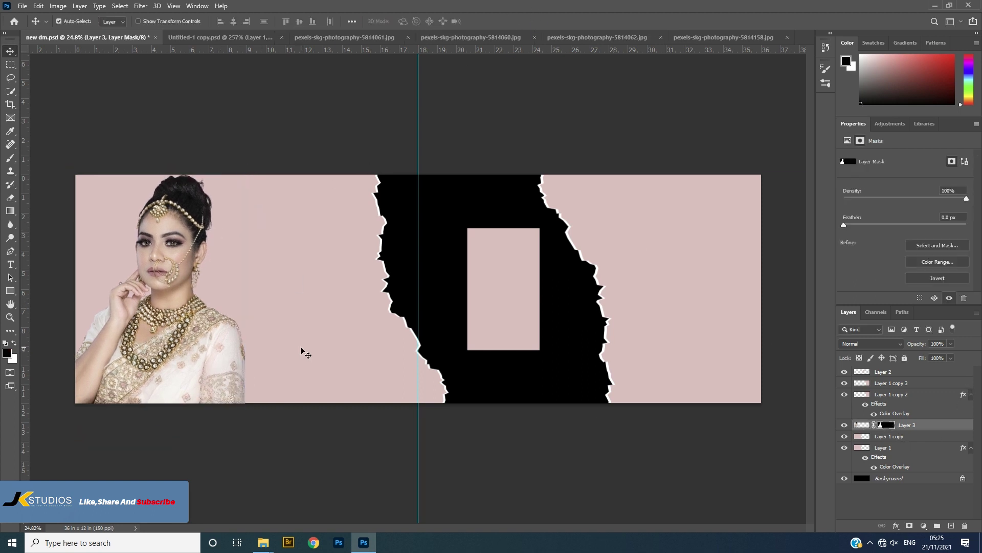
{"action": "key", "text": "b"}
{"action": "right_click", "coordinate": [295, 250]}
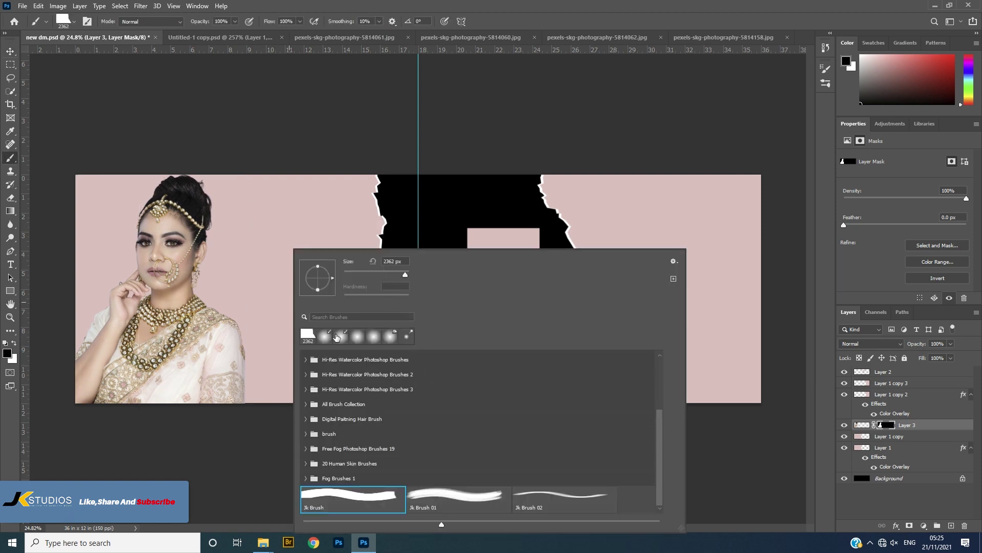
{"action": "left_click", "coordinate": [542, 15]}
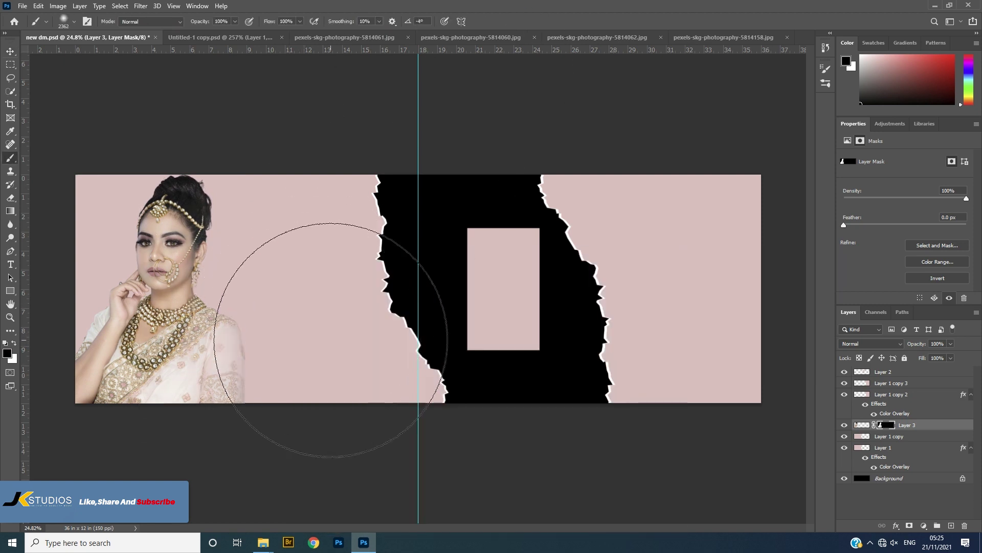
Bring the cut-out portrait from pexels-skg-photography-5814060.jpg into new dm.psd above the first portrait
{"action": "left_click", "coordinate": [10, 51]}
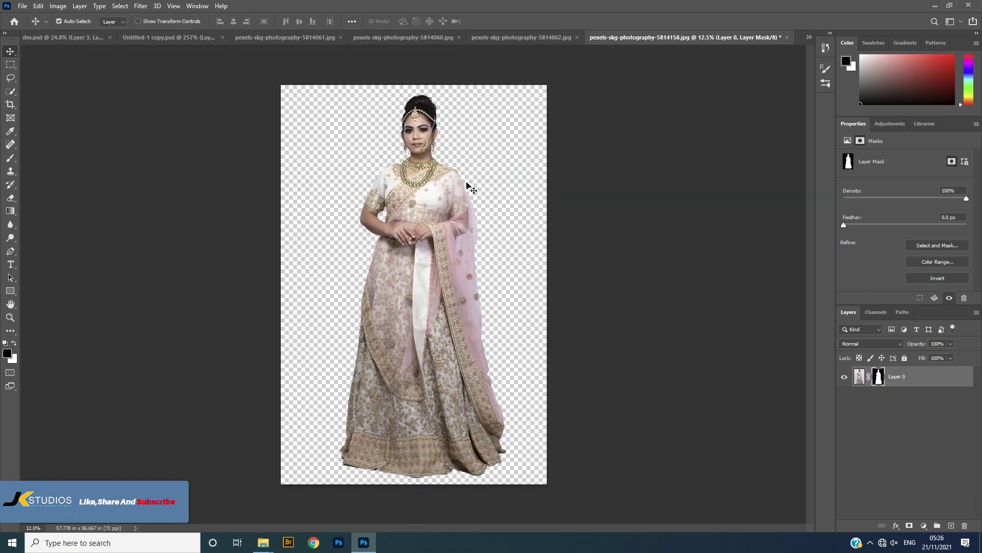
{"action": "left_click", "coordinate": [724, 37]}
{"action": "left_click", "coordinate": [551, 41]}
{"action": "left_click_drag", "start_coordinate": [440, 197], "coordinate": [483, 144]}
{"action": "left_click", "coordinate": [440, 40]}
{"action": "left_click_drag", "start_coordinate": [387, 209], "coordinate": [210, 275]}
{"action": "left_click_drag", "start_coordinate": [357, 324], "coordinate": [358, 320]}
Flip the second portrait horizontally, scale it down and position it right of the first portrait beside the torn edge
{"action": "key", "text": "ctrl+t"}
{"action": "right_click", "coordinate": [355, 288]}
{"action": "left_click", "coordinate": [386, 459]}
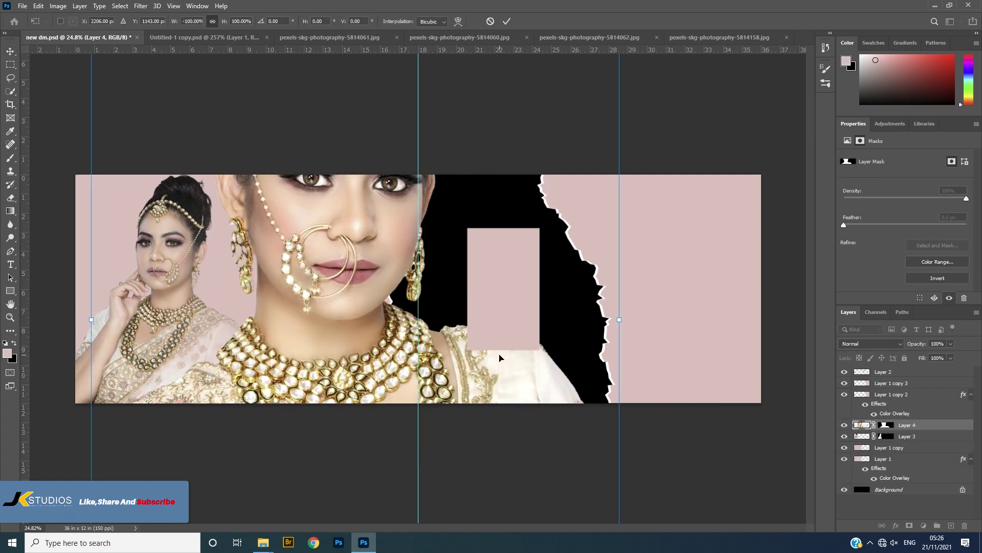
{"action": "left_click_drag", "start_coordinate": [619, 320], "coordinate": [303, 302]}
{"action": "left_click_drag", "start_coordinate": [273, 320], "coordinate": [362, 309]}
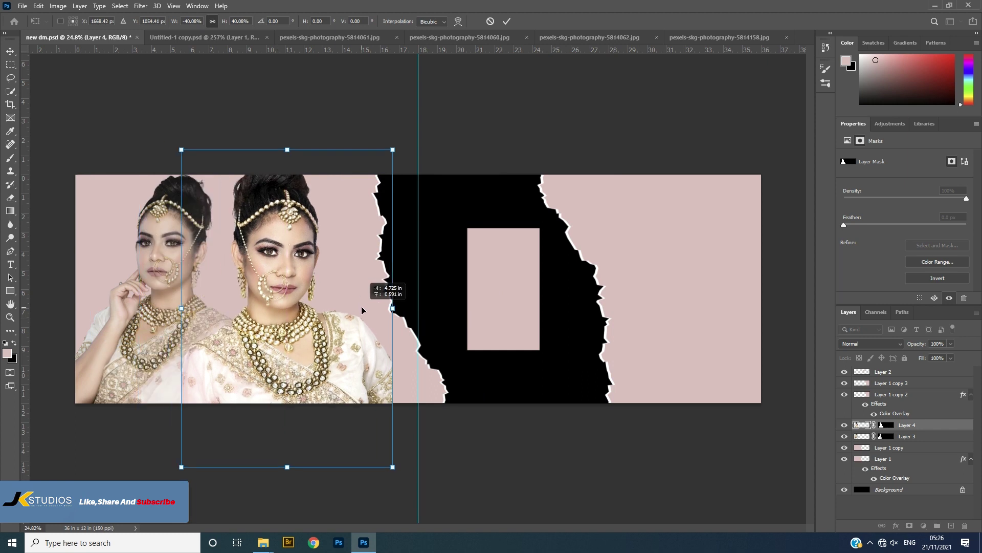
{"action": "left_click_drag", "start_coordinate": [287, 151], "coordinate": [344, 211]}
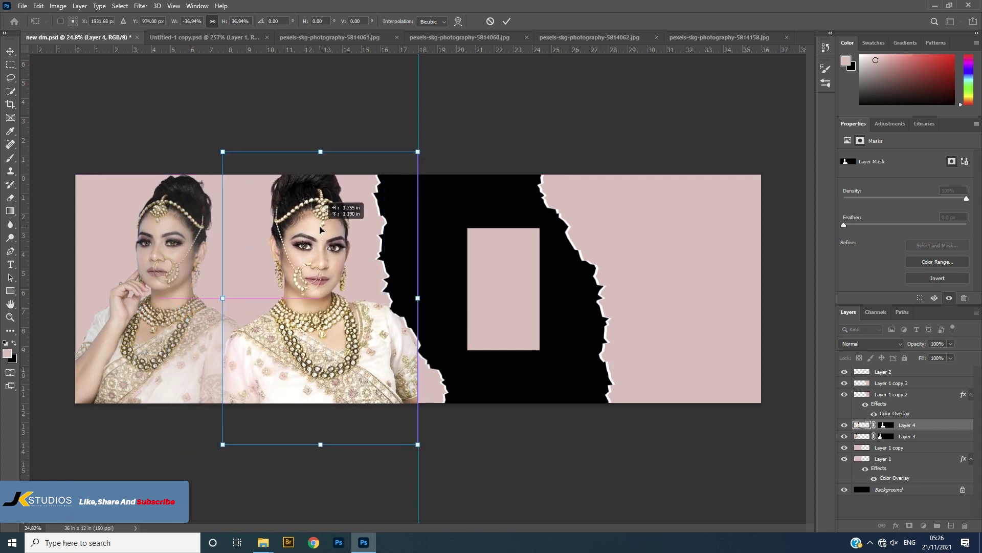
{"action": "left_click_drag", "start_coordinate": [318, 154], "coordinate": [320, 160]}
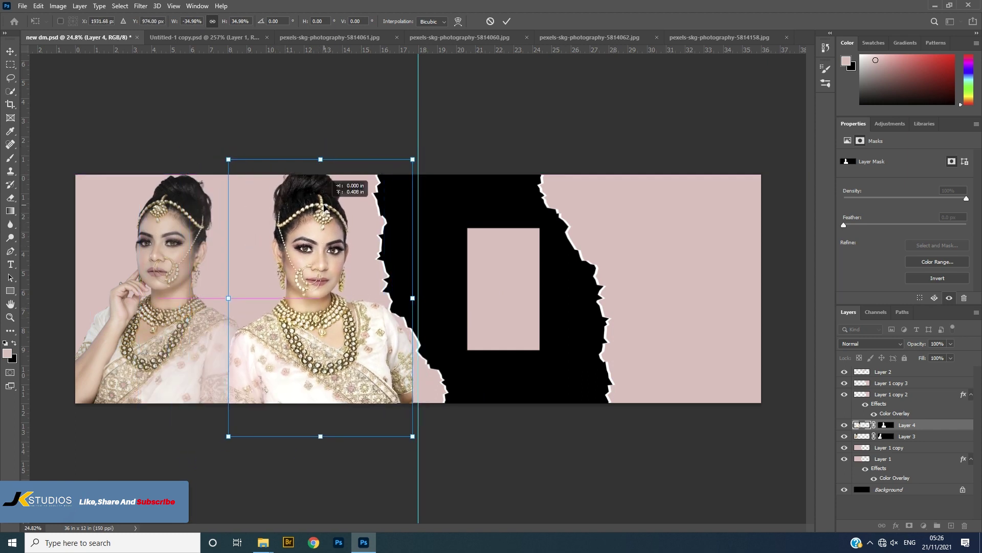
{"action": "left_click_drag", "start_coordinate": [431, 314], "coordinate": [448, 325]}
{"action": "left_click_drag", "start_coordinate": [423, 310], "coordinate": [423, 318]}
{"action": "left_click", "coordinate": [507, 22]}
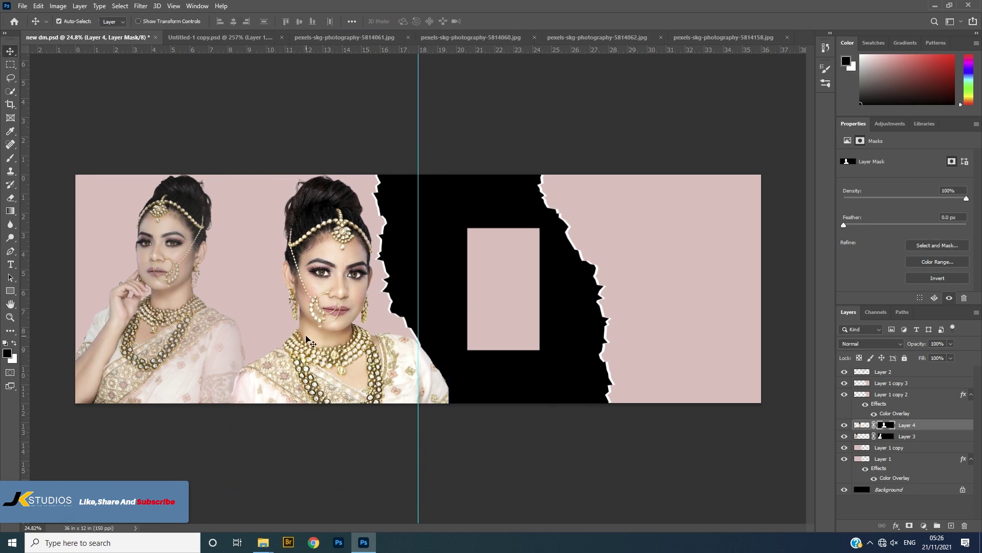
Fade the second portrait's lower left on its mask with the soft brush, and clip both portraits to the left torn shape
{"action": "key", "text": "b"}
{"action": "left_click_drag", "start_coordinate": [230, 416], "coordinate": [329, 416]}
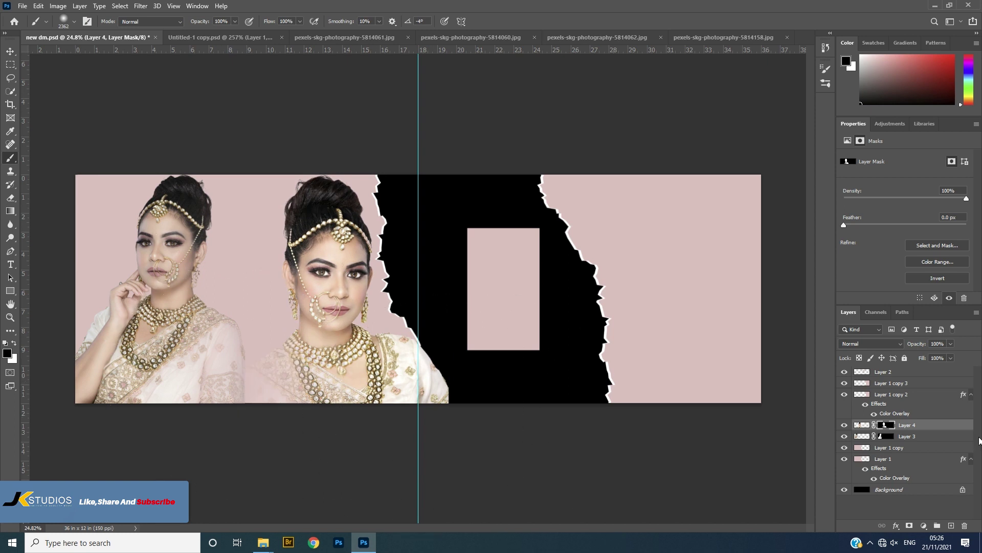
{"action": "right_click", "coordinate": [909, 437]}
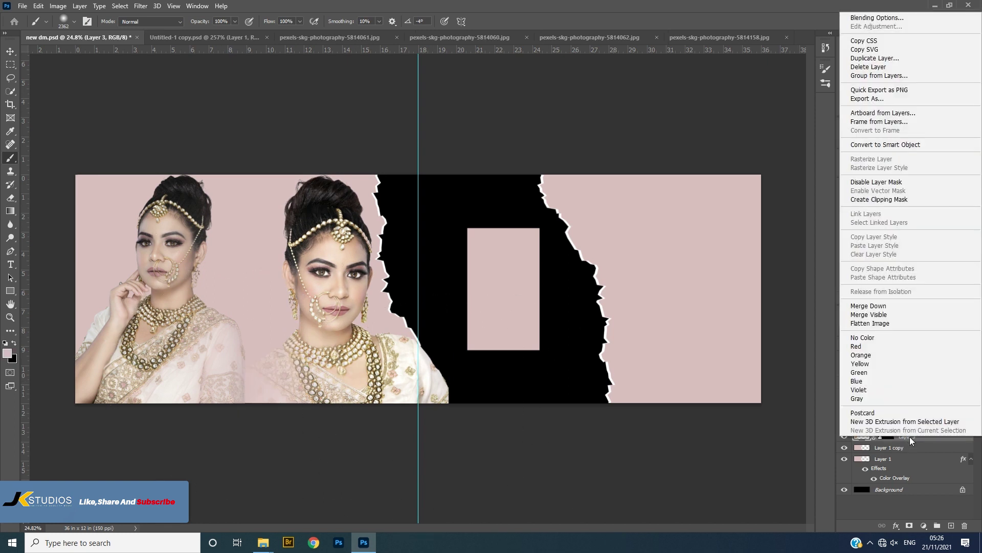
{"action": "left_click", "coordinate": [881, 202]}
{"action": "right_click", "coordinate": [904, 431]}
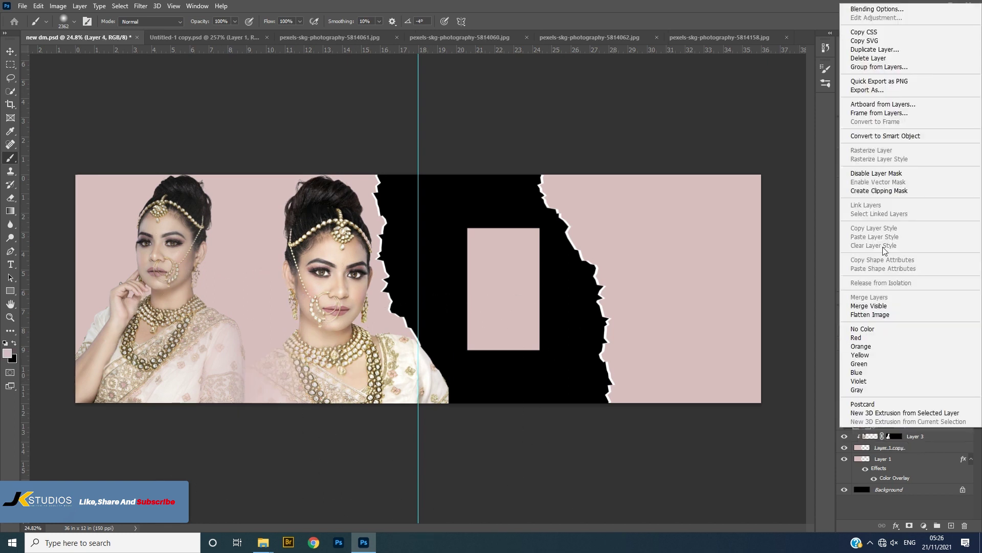
{"action": "left_click", "coordinate": [878, 189]}
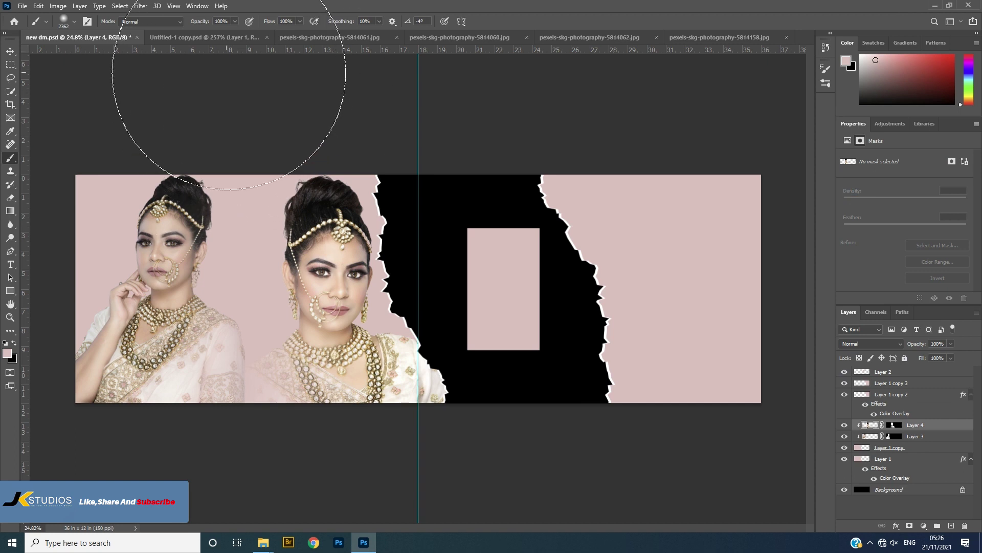
Bring the cut-out full-length portrait from pexels-skg-photography-5814158.jpg into new dm.psd and clip it to the left torn shape
{"action": "left_click", "coordinate": [600, 37]}
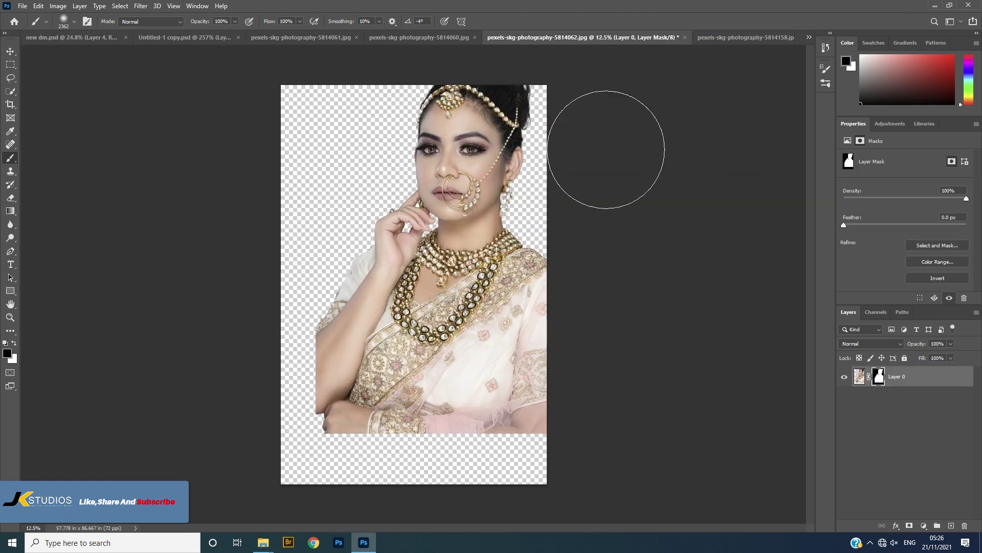
{"action": "left_click", "coordinate": [421, 38]}
{"action": "key", "text": "v"}
{"action": "left_click", "coordinate": [770, 38]}
{"action": "left_click_drag", "start_coordinate": [420, 221], "coordinate": [280, 371]}
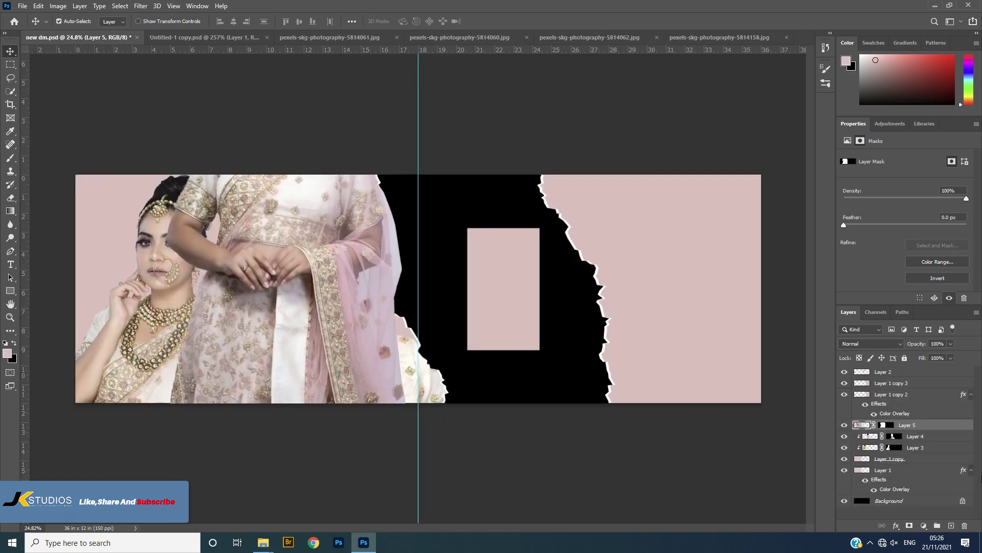
{"action": "left_click", "coordinate": [912, 431], "text": "alt"}
Scale the full-length portrait down to about 40% and position it between the two large portraits
{"action": "key", "text": "ctrl+t"}
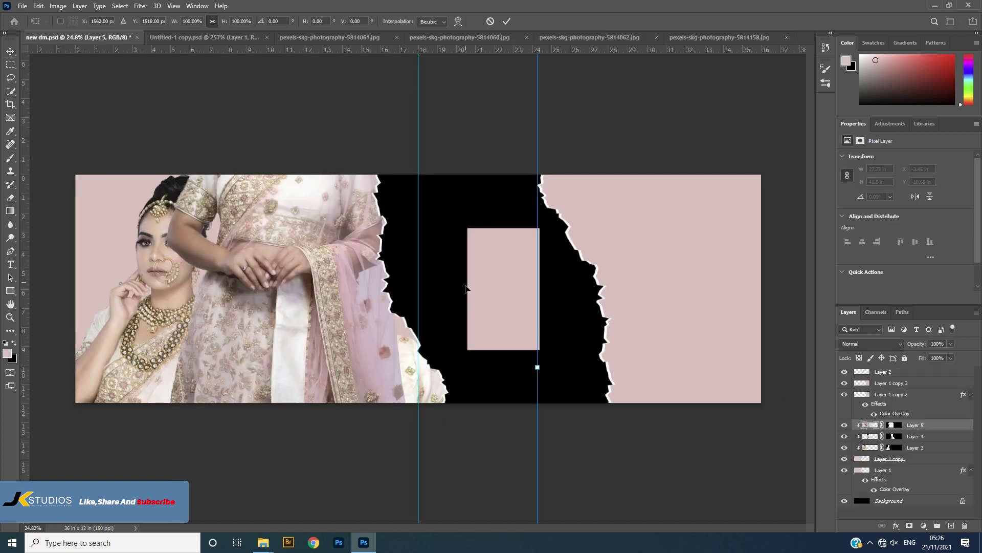
{"action": "left_click_drag", "start_coordinate": [544, 170], "coordinate": [328, 238]}
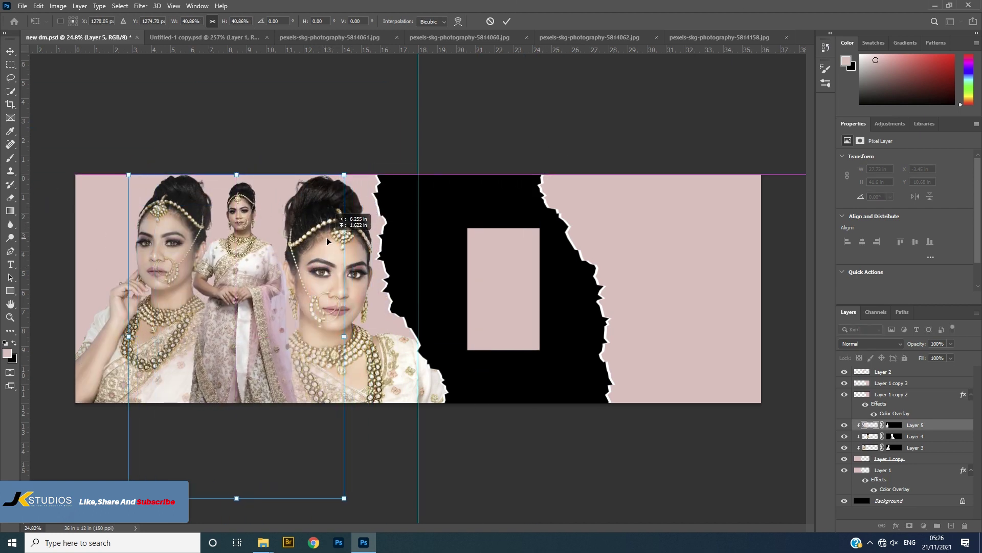
{"action": "left_click_drag", "start_coordinate": [248, 174], "coordinate": [260, 193]}
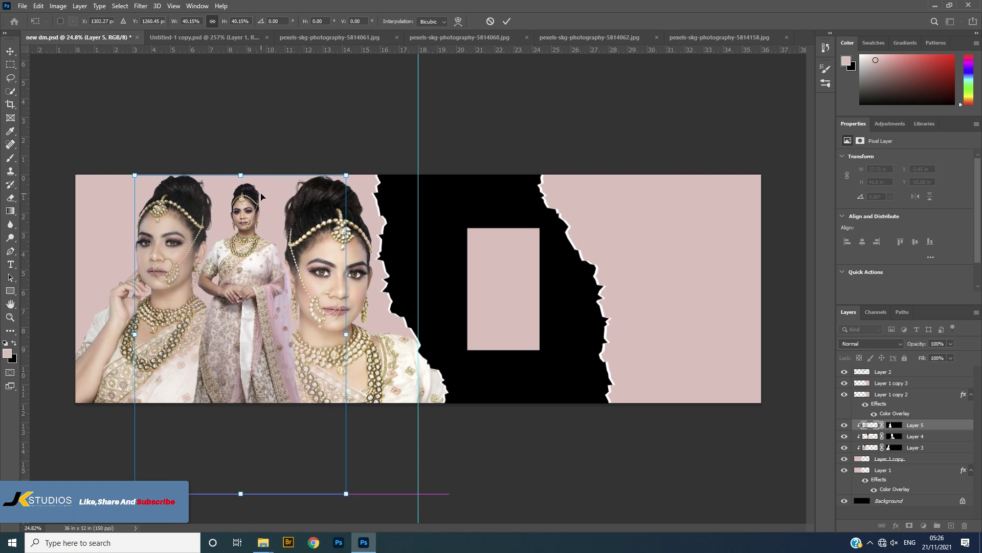
{"action": "left_click", "coordinate": [506, 21]}
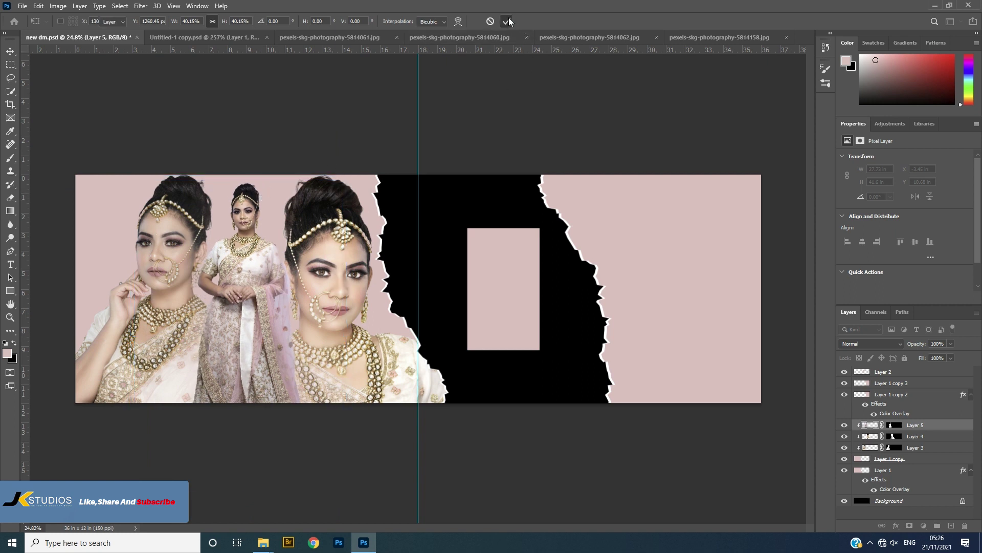
Fade the lower part of the full-length portrait by painting black on its mask with the soft 2362 px brush
{"action": "left_click", "coordinate": [893, 425]}
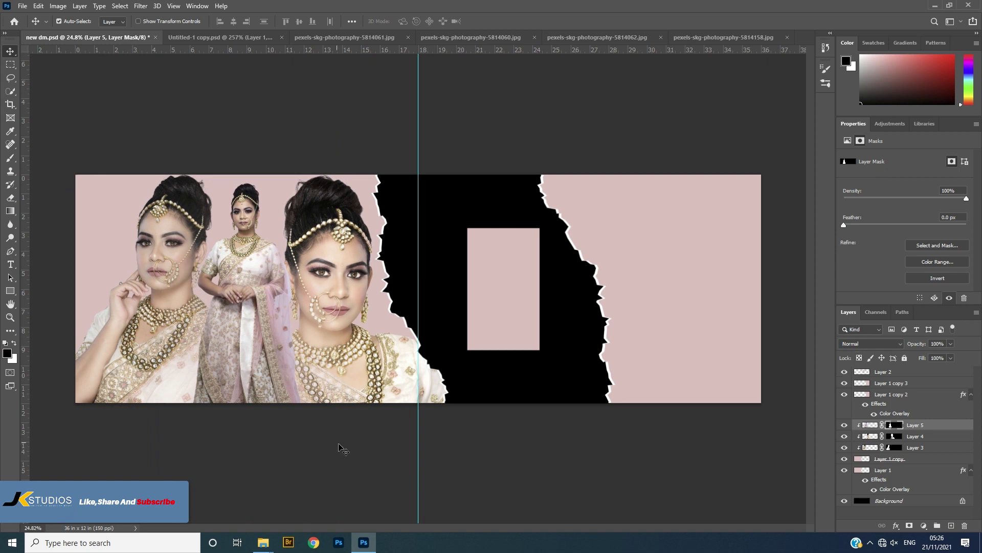
{"action": "key", "text": "b"}
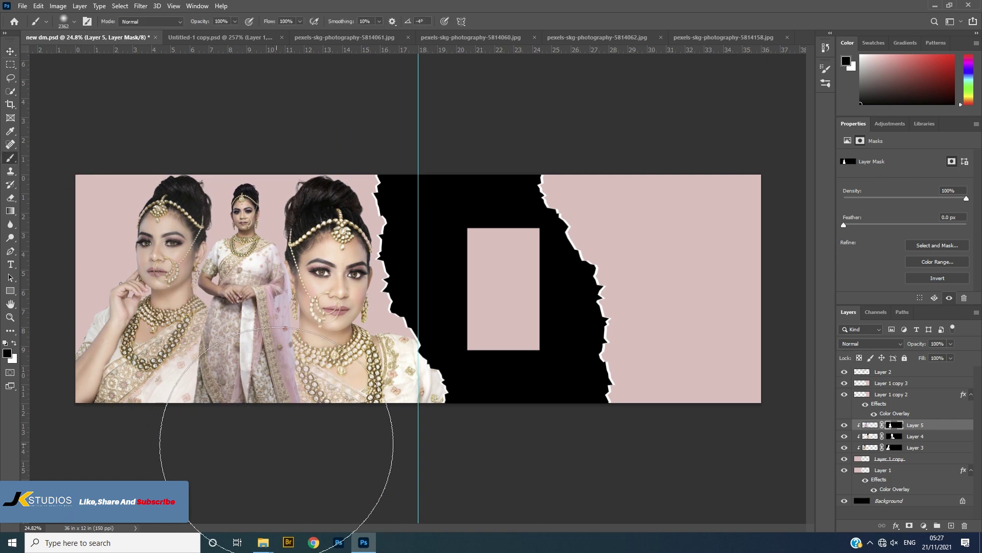
{"action": "scroll", "coordinate": [276, 441], "scroll_direction": "down", "scroll_amount": 2}
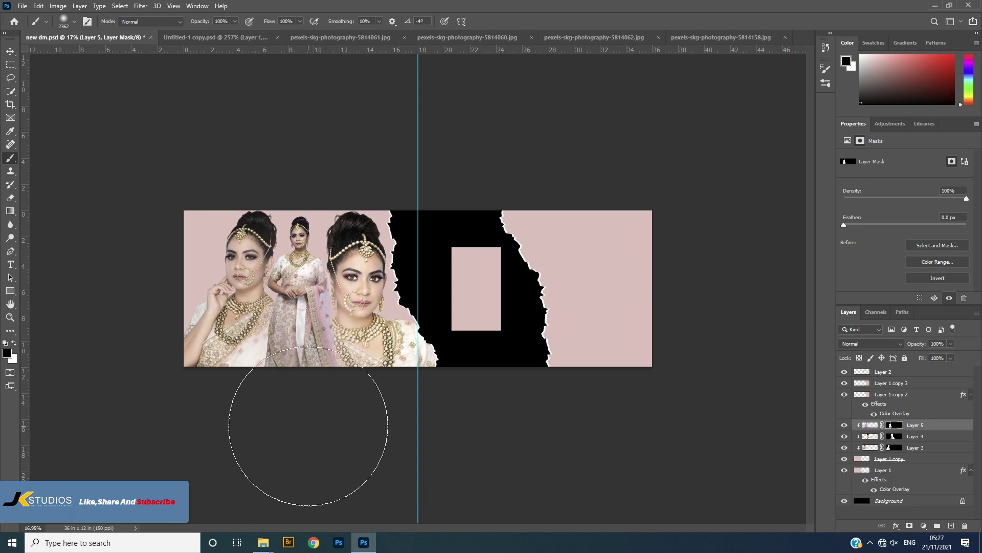
{"action": "scroll", "coordinate": [314, 425], "scroll_direction": "up", "scroll_amount": 2}
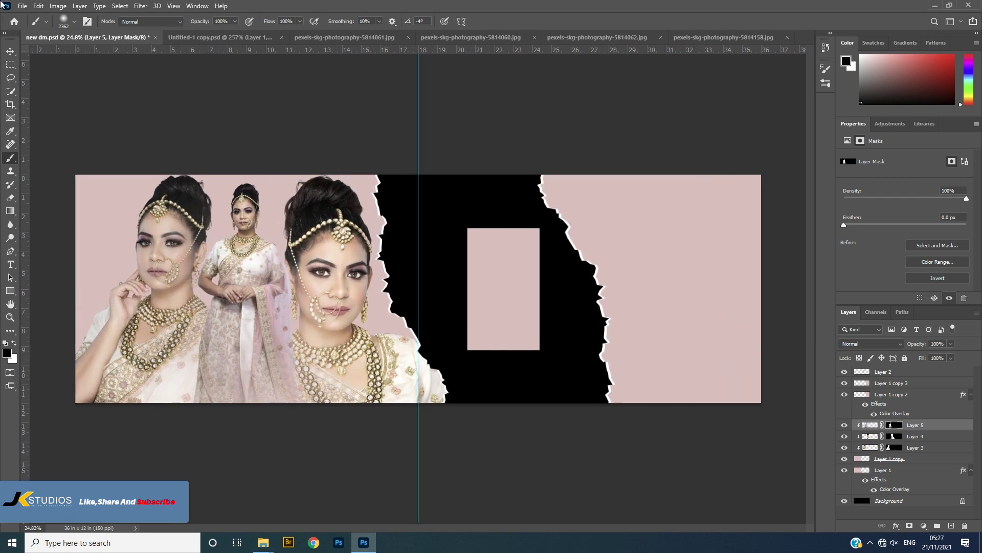
Set the large portrait beside the left torn edge to Luminosity blending at 90% opacity
{"action": "left_click", "coordinate": [16, 52]}
{"action": "scroll", "coordinate": [432, 291], "scroll_direction": "up", "scroll_amount": 1}
{"action": "left_click", "coordinate": [345, 273]}
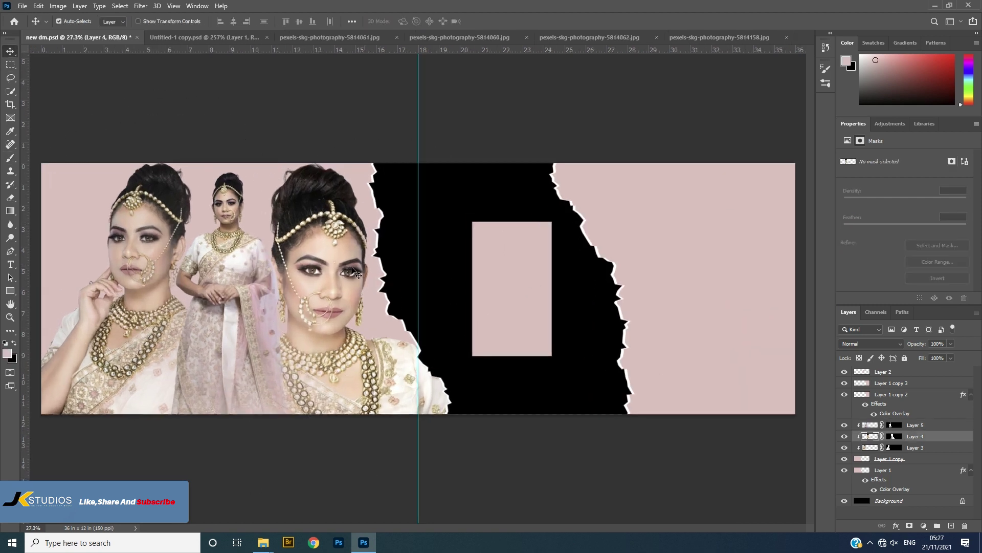
{"action": "left_click", "coordinate": [870, 344]}
{"action": "left_click", "coordinate": [861, 523]}
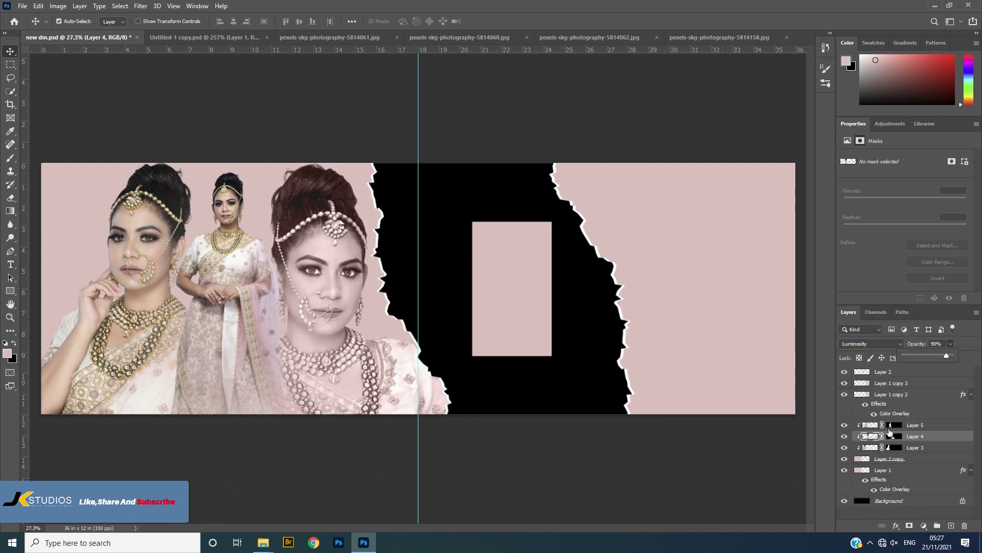
Set the leftmost portrait to Luminosity blending at 100% opacity, and lower the opacity of the large portrait beside the torn edge
{"action": "left_click", "coordinate": [893, 448]}
{"action": "left_click", "coordinate": [894, 348]}
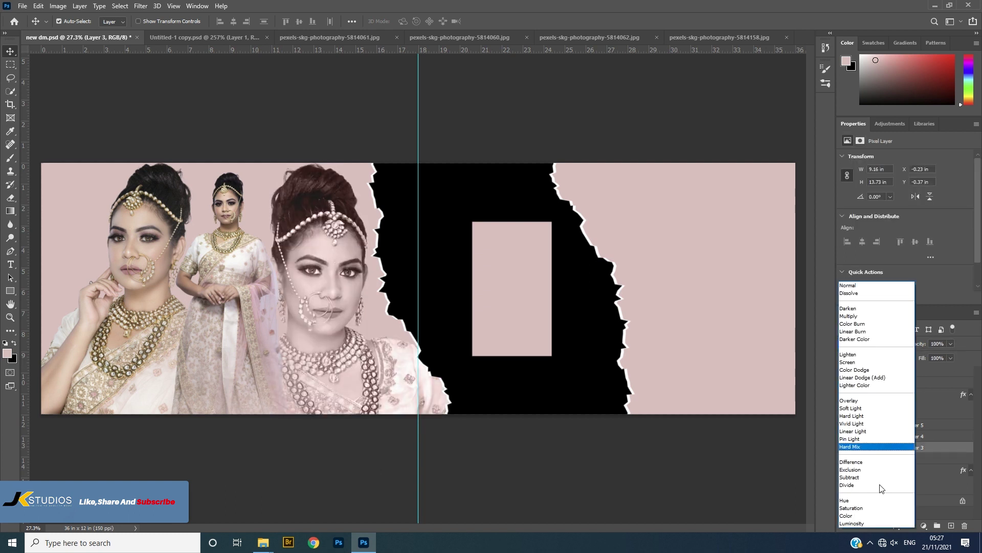
{"action": "left_click", "coordinate": [860, 523]}
{"action": "left_click_drag", "start_coordinate": [949, 356], "coordinate": [953, 356]}
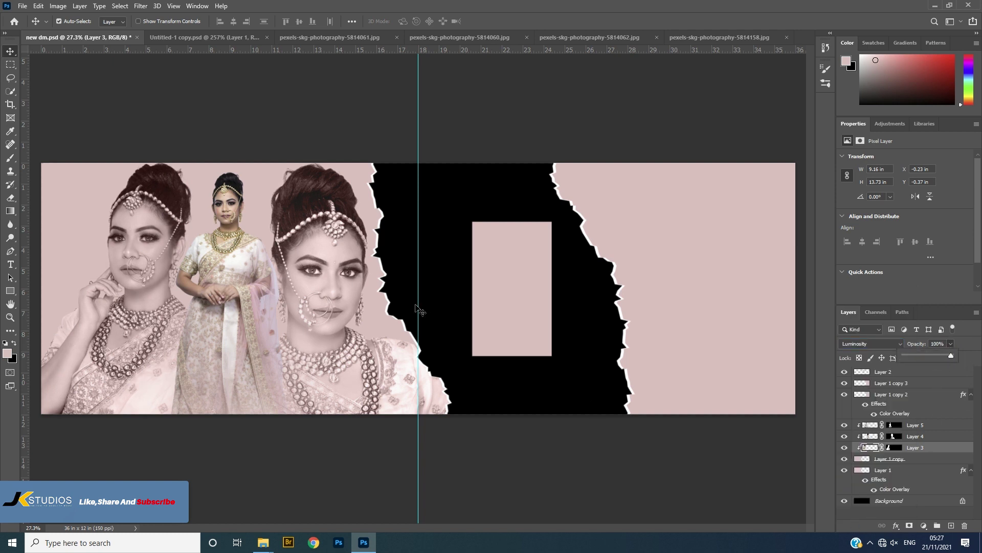
{"action": "left_click", "coordinate": [922, 432]}
{"action": "left_click_drag", "start_coordinate": [914, 344], "coordinate": [914, 343]}
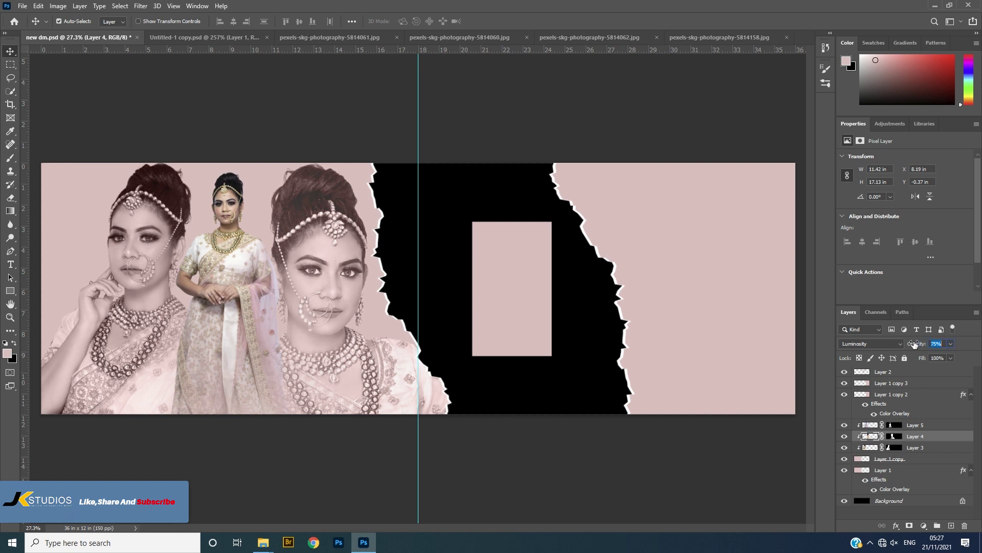
Bring the glow from Light.jpg into new dm.psd above the full-length portrait and set its blending to Screen
{"action": "left_click", "coordinate": [902, 427]}
{"action": "left_click", "coordinate": [18, 7]}
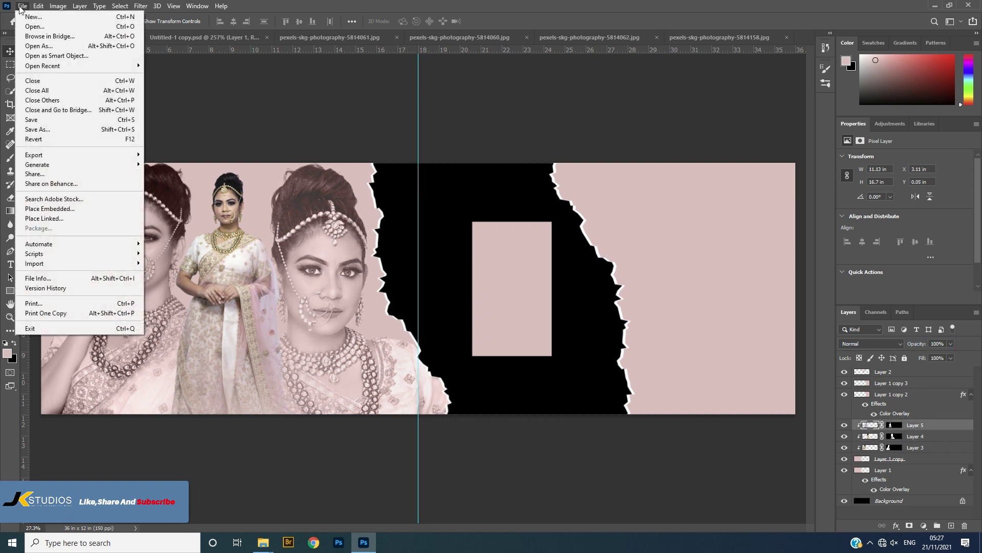
{"action": "left_click", "coordinate": [31, 24]}
{"action": "double_click", "coordinate": [339, 87]}
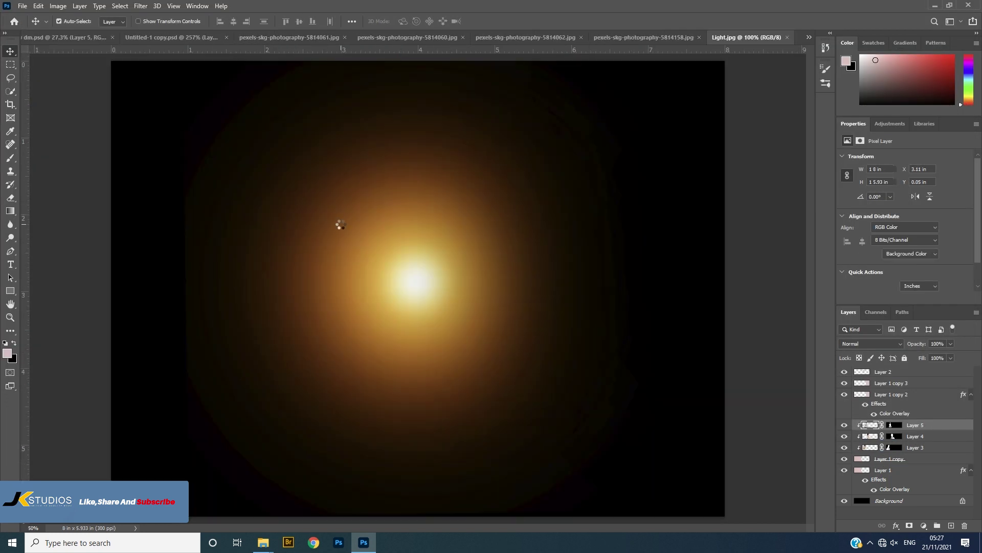
{"action": "left_click_drag", "start_coordinate": [77, 36], "coordinate": [246, 267]}
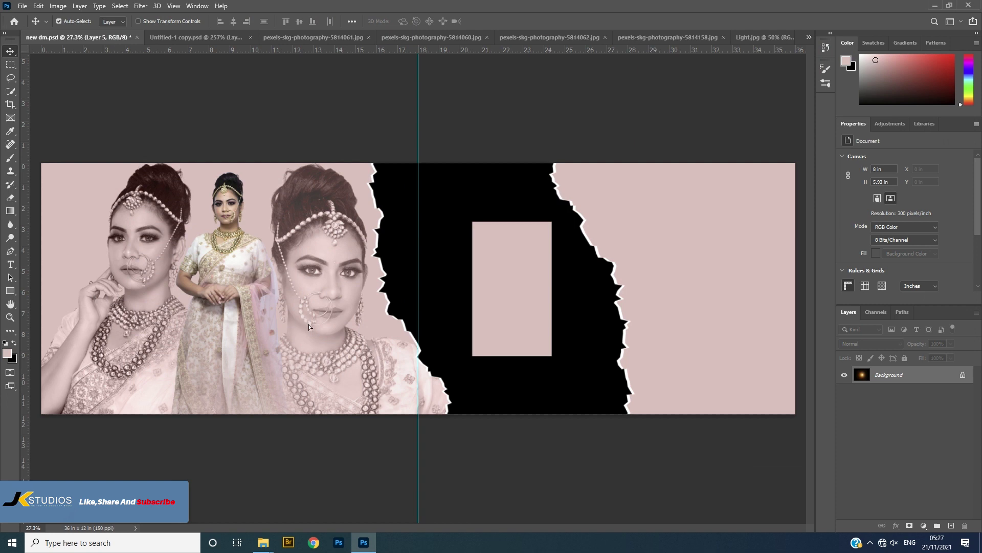
{"action": "left_click_drag", "start_coordinate": [308, 324], "coordinate": [321, 327]}
{"action": "left_click", "coordinate": [895, 344]}
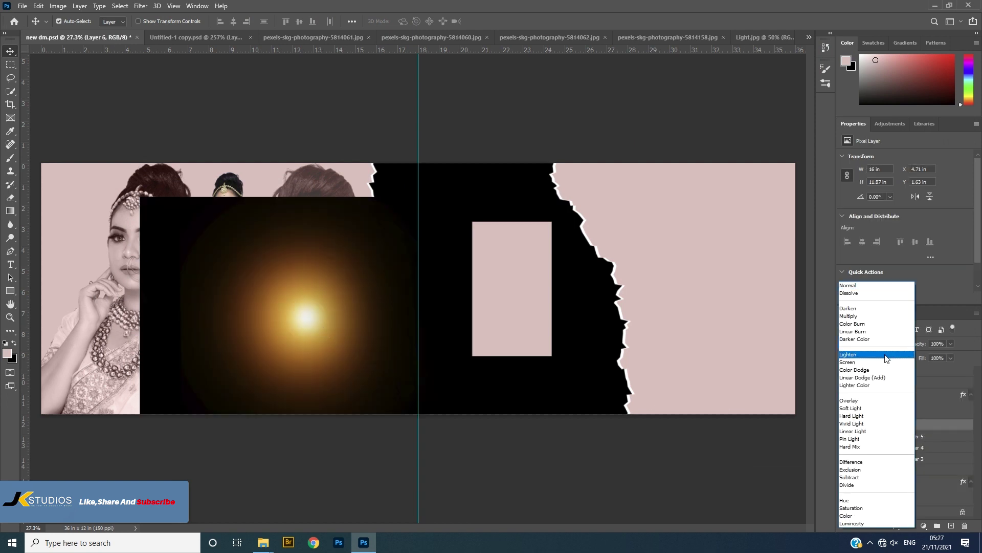
{"action": "left_click", "coordinate": [864, 362]}
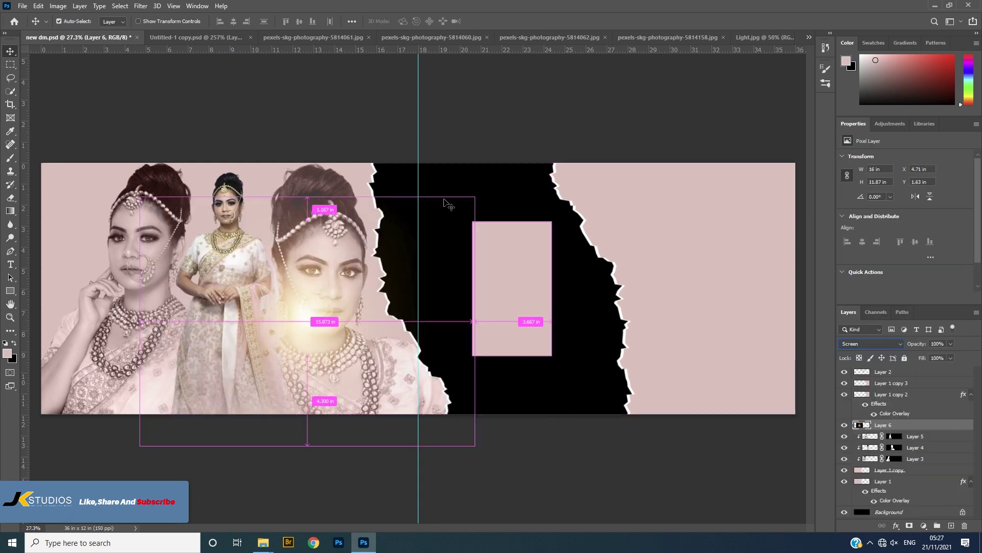
Scale the light glow down and place it between the full-length portrait and the large portrait beside the torn edge
{"action": "key", "text": "ctrl+t"}
{"action": "left_click_drag", "start_coordinate": [478, 200], "coordinate": [389, 259]}
{"action": "left_click_drag", "start_coordinate": [323, 316], "coordinate": [349, 292]}
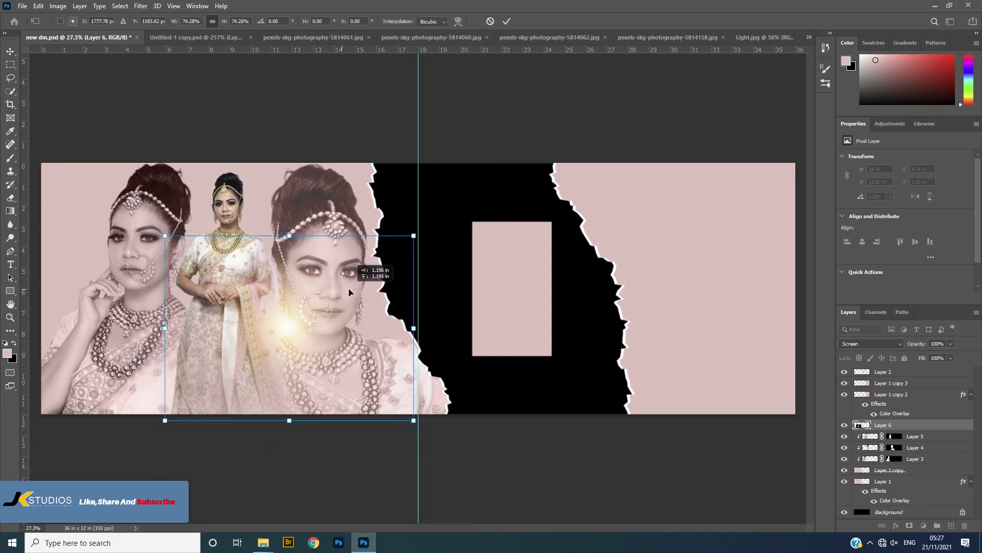
{"action": "left_click_drag", "start_coordinate": [289, 235], "coordinate": [289, 221]}
{"action": "left_click", "coordinate": [489, 22]}
Bring the photo pexels-skg-photography-5814061.jpg into new dm.psd and clip it to the right torn panel
{"action": "left_click", "coordinate": [698, 280]}
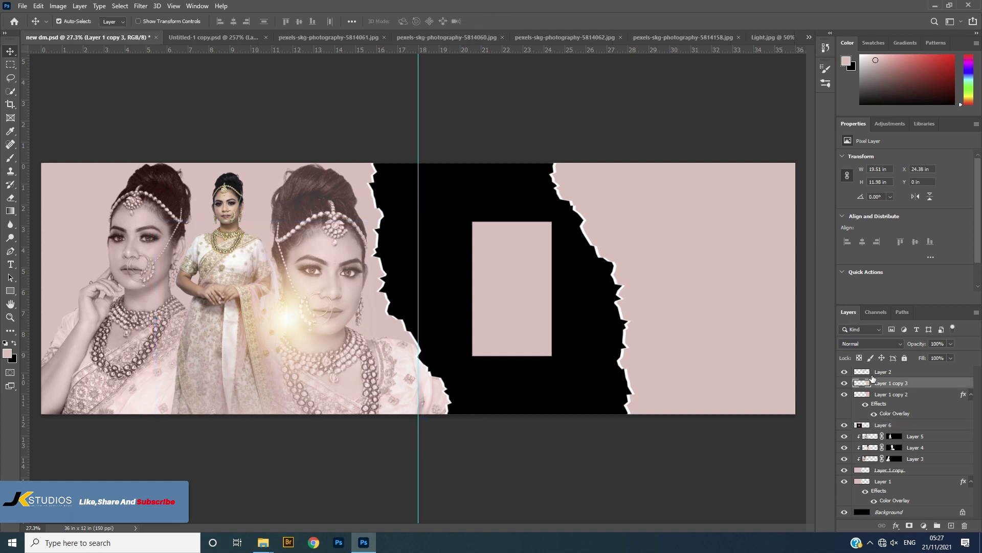
{"action": "left_click", "coordinate": [342, 37]}
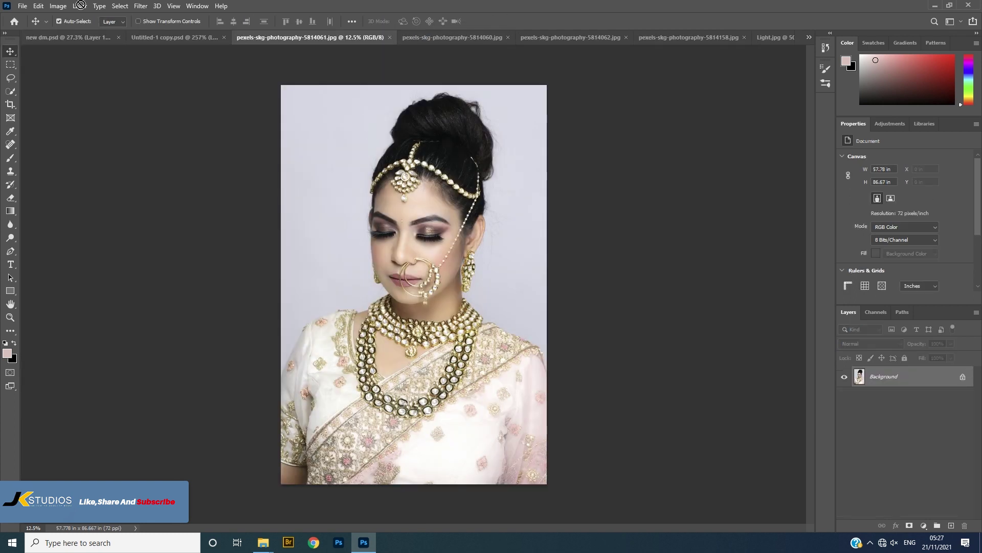
{"action": "left_click_drag", "start_coordinate": [92, 37], "coordinate": [763, 333]}
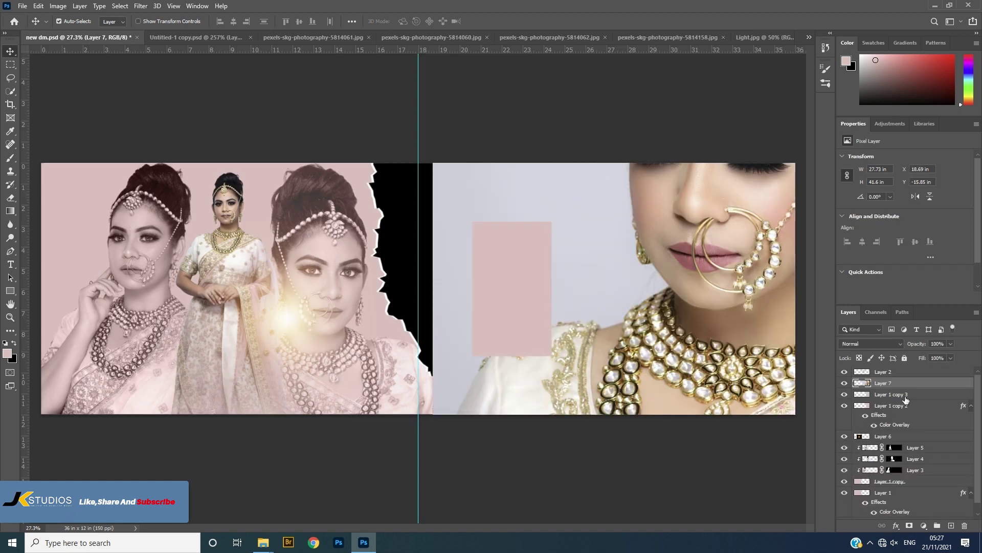
{"action": "left_click", "coordinate": [900, 383], "text": "alt"}
Scale the clipped photo to about 42% and fit it to the right torn panel, flush with the spread's right edge
{"action": "key", "text": "ctrl+t"}
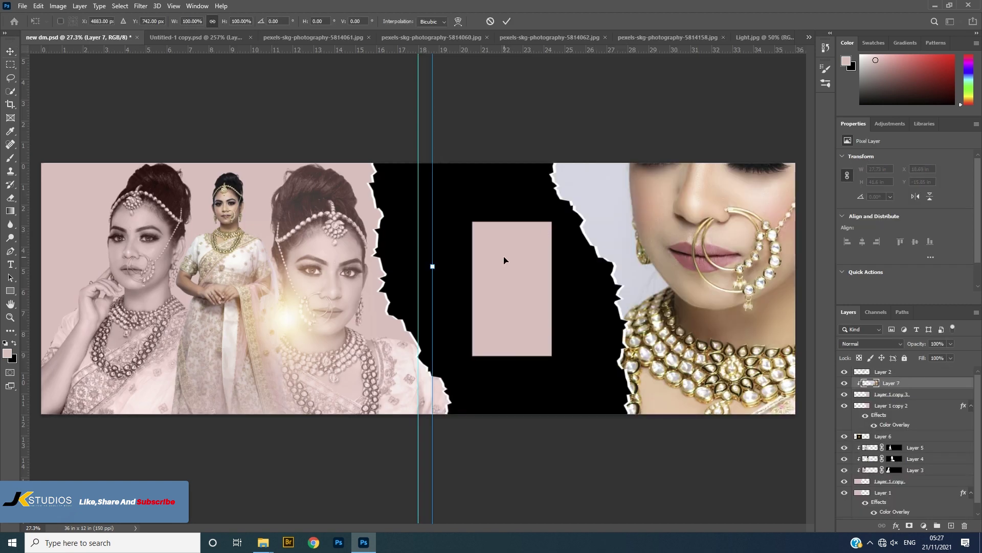
{"action": "left_click_drag", "start_coordinate": [427, 264], "coordinate": [611, 296]}
{"action": "left_click_drag", "start_coordinate": [771, 296], "coordinate": [800, 302]}
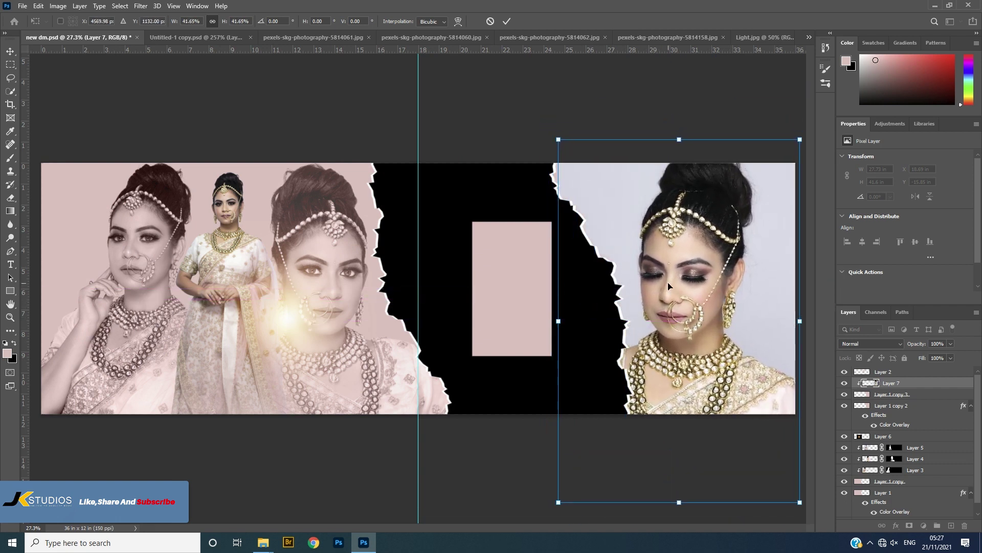
{"action": "left_click_drag", "start_coordinate": [559, 318], "coordinate": [551, 318]}
{"action": "left_click_drag", "start_coordinate": [634, 321], "coordinate": [644, 333]}
{"action": "left_click_drag", "start_coordinate": [682, 142], "coordinate": [687, 179]}
{"action": "left_click_drag", "start_coordinate": [796, 335], "coordinate": [795, 332]}
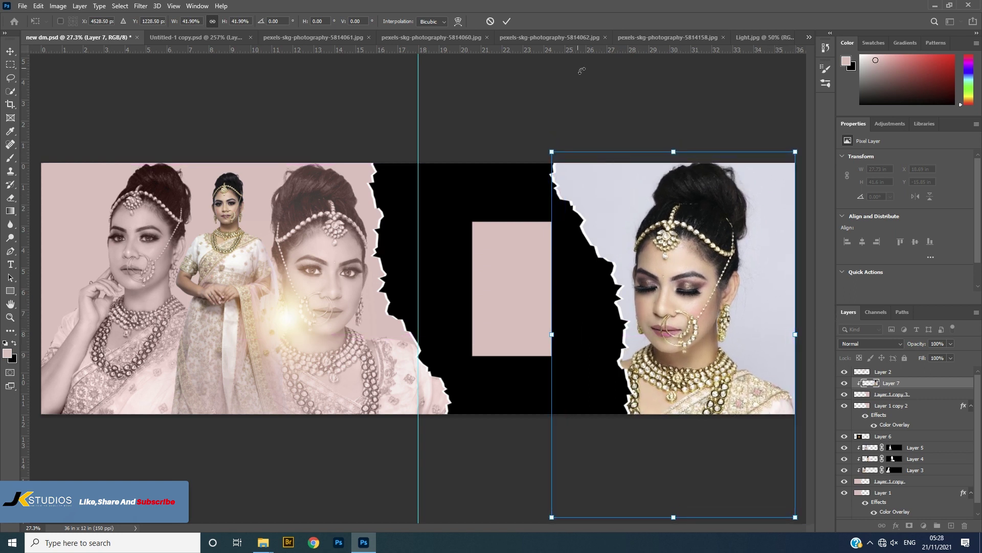
{"action": "left_click", "coordinate": [508, 22]}
Change the color of the area around the canvas to black
{"action": "right_click", "coordinate": [542, 92]}
{"action": "left_click", "coordinate": [553, 106]}
Disable the mask in pexels-skg-photography-5814158.jpg, then bring the full-length photo into new dm.psd and clip it to the central rectangle
{"action": "left_click", "coordinate": [517, 237]}
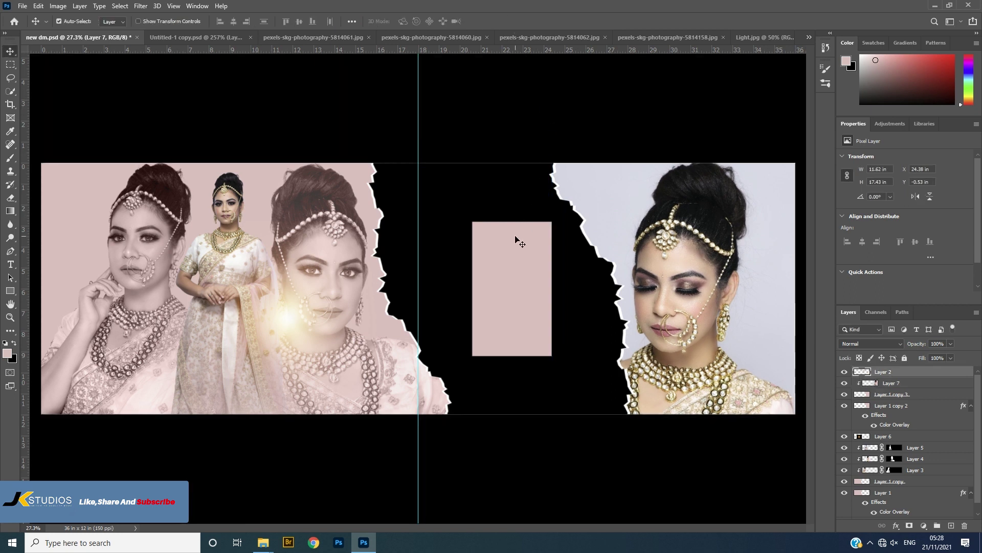
{"action": "left_click", "coordinate": [765, 37]}
{"action": "left_click", "coordinate": [658, 37]}
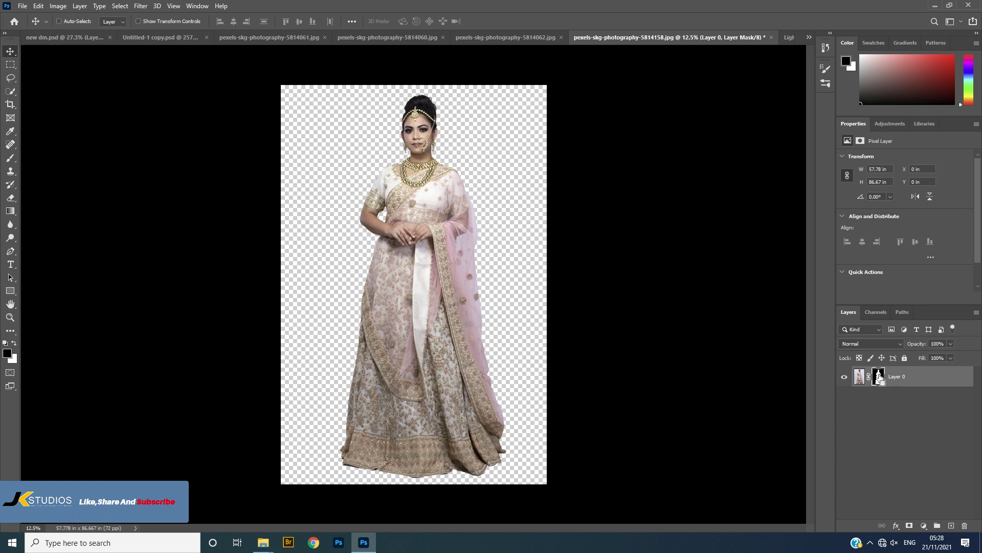
{"action": "left_click", "coordinate": [879, 378], "text": "shift"}
{"action": "left_click_drag", "start_coordinate": [446, 256], "coordinate": [538, 309]}
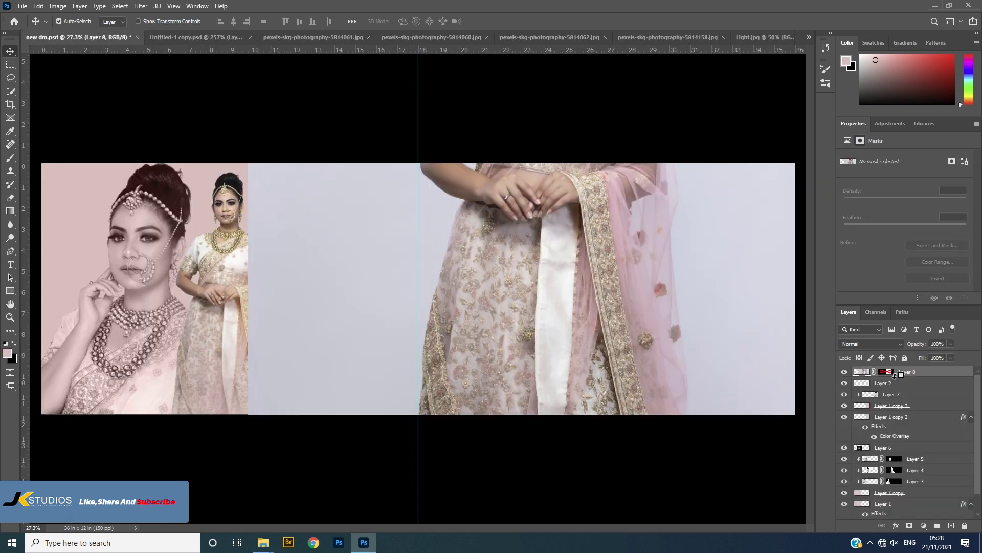
{"action": "left_click", "coordinate": [895, 376], "text": "alt"}
Scale the full-length photo to about 20% and center the bride within the central rectangle
{"action": "key", "text": "ctrl+t"}
{"action": "left_click_drag", "start_coordinate": [247, 314], "coordinate": [433, 311]}
{"action": "left_click_drag", "start_coordinate": [471, 197], "coordinate": [473, 239]}
{"action": "left_click_drag", "start_coordinate": [463, 295], "coordinate": [498, 281]}
{"action": "left_click_drag", "start_coordinate": [509, 414], "coordinate": [506, 397]}
{"action": "left_click_drag", "start_coordinate": [509, 256], "coordinate": [505, 253]}
{"action": "key", "text": "Return"}
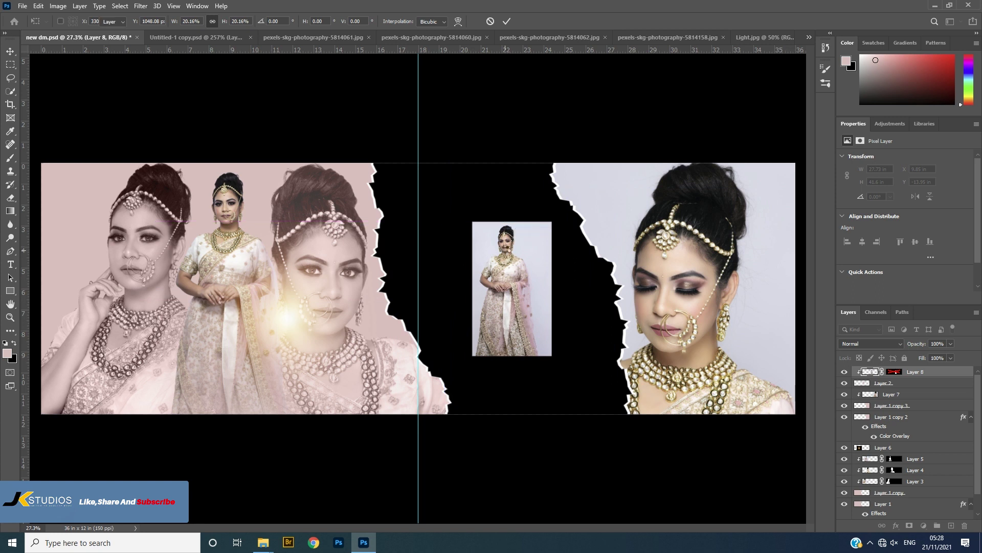
{"action": "key", "text": "shift+Right"}
{"action": "key", "text": "shift+Right"}
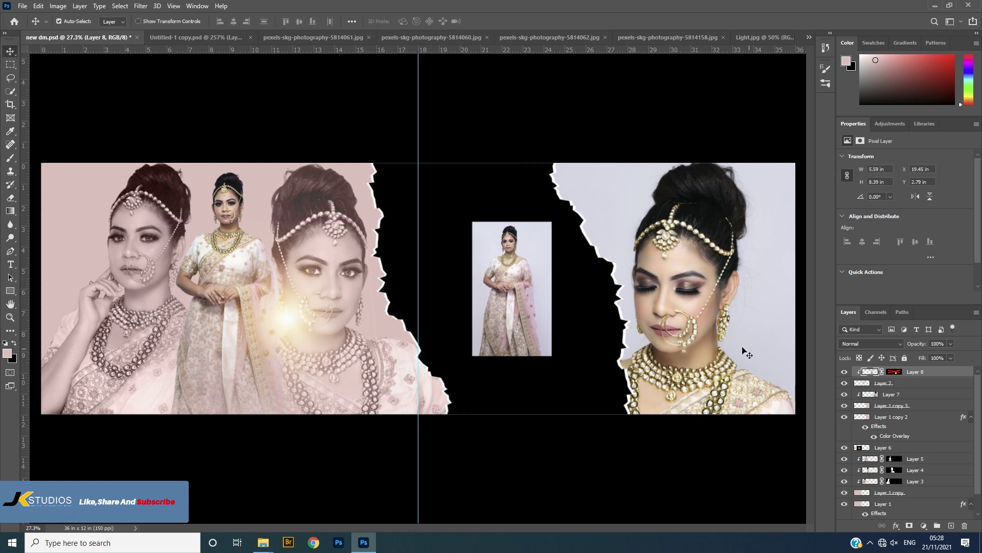
Add a Stroke layer style in white (ffffff) to Layer 2, the central rectangle framing the full-length photo
{"action": "left_click", "coordinate": [859, 383]}
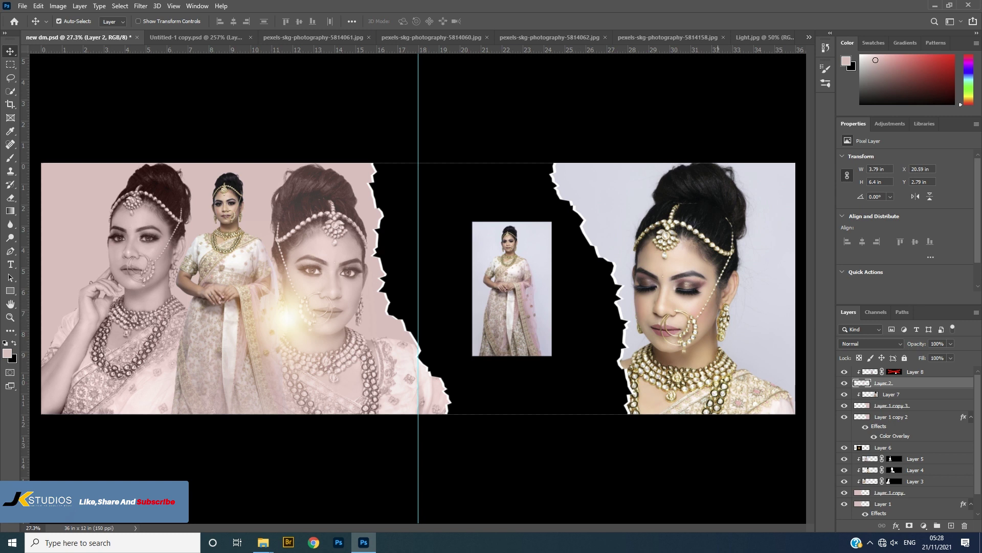
{"action": "left_click", "coordinate": [895, 531]}
{"action": "left_click", "coordinate": [904, 458]}
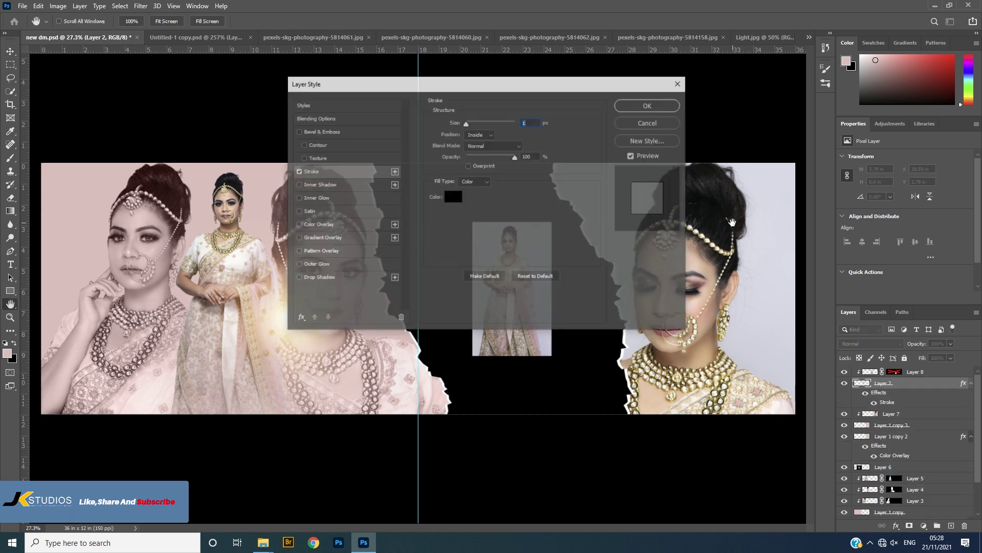
{"action": "left_click", "coordinate": [453, 197]}
{"action": "type", "text": "ffffff"}
{"action": "left_click", "coordinate": [581, 123]}
Set the central rectangle's stroke to 6 px, positioned outside, and apply the layer style
{"action": "left_click_drag", "start_coordinate": [579, 88], "coordinate": [278, 90]}
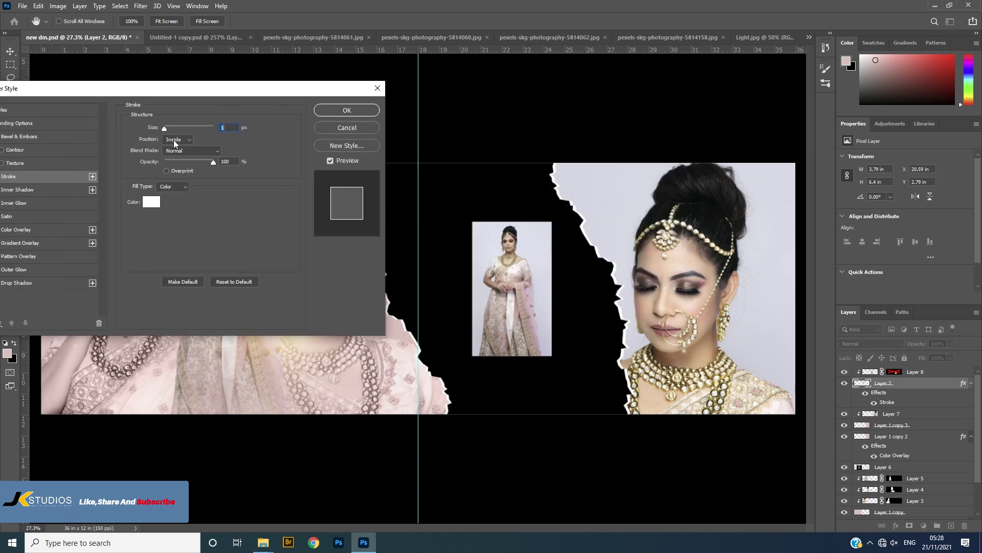
{"action": "left_click_drag", "start_coordinate": [164, 127], "coordinate": [167, 128]}
{"action": "left_click", "coordinate": [177, 141]}
{"action": "left_click", "coordinate": [180, 145]}
{"action": "double_click", "coordinate": [223, 128]}
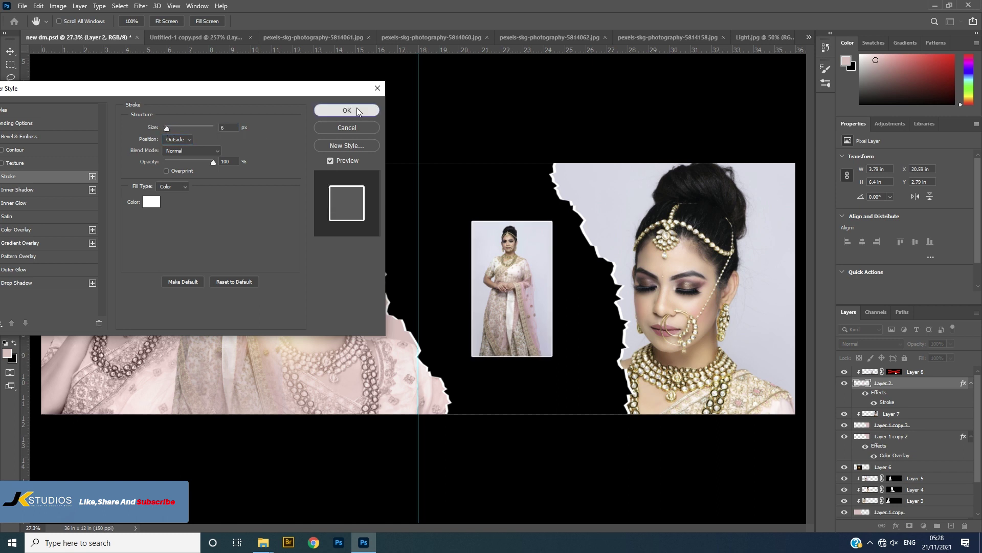
{"action": "left_click", "coordinate": [357, 109]}
Recolor Layer 1 copy's Color Overlay with the pale lavender sampled from the right portrait's background, and rasterize the layer style
{"action": "left_click", "coordinate": [241, 201]}
{"action": "left_click", "coordinate": [244, 188]}
{"action": "right_click", "coordinate": [902, 512]}
{"action": "left_click", "coordinate": [908, 486]}
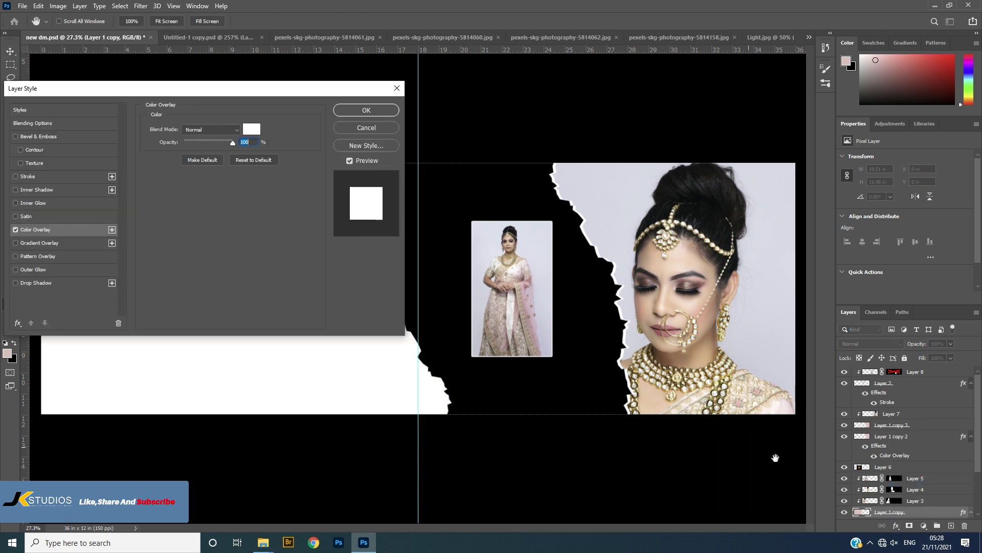
{"action": "left_click", "coordinate": [251, 129]}
{"action": "left_click", "coordinate": [637, 192]}
{"action": "left_click", "coordinate": [587, 119]}
{"action": "left_click", "coordinate": [368, 110]}
{"action": "right_click", "coordinate": [890, 511]}
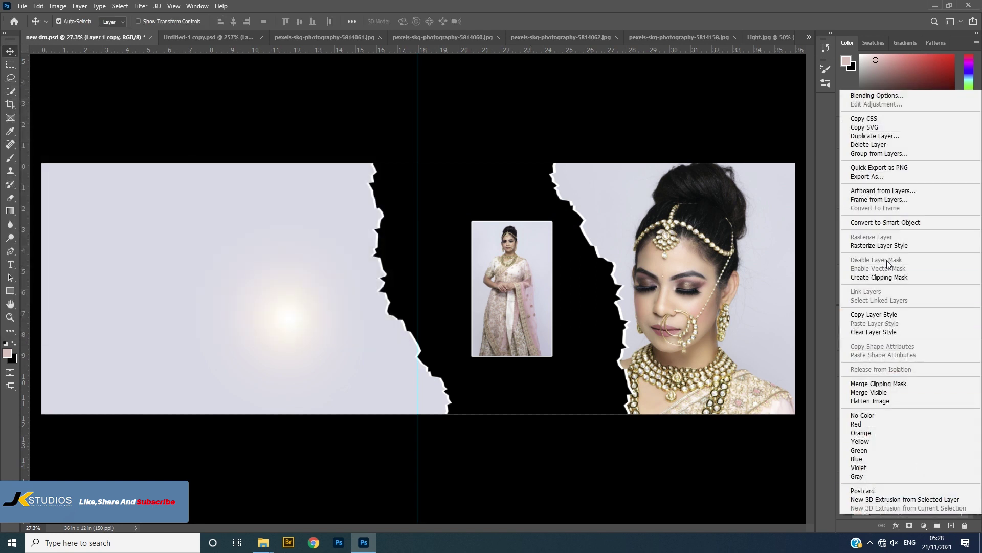
{"action": "left_click", "coordinate": [870, 246]}
{"action": "right_click", "coordinate": [486, 121]}
{"action": "left_click", "coordinate": [492, 137]}
{"action": "scroll", "coordinate": [517, 133], "scroll_direction": "down", "scroll_amount": 3}
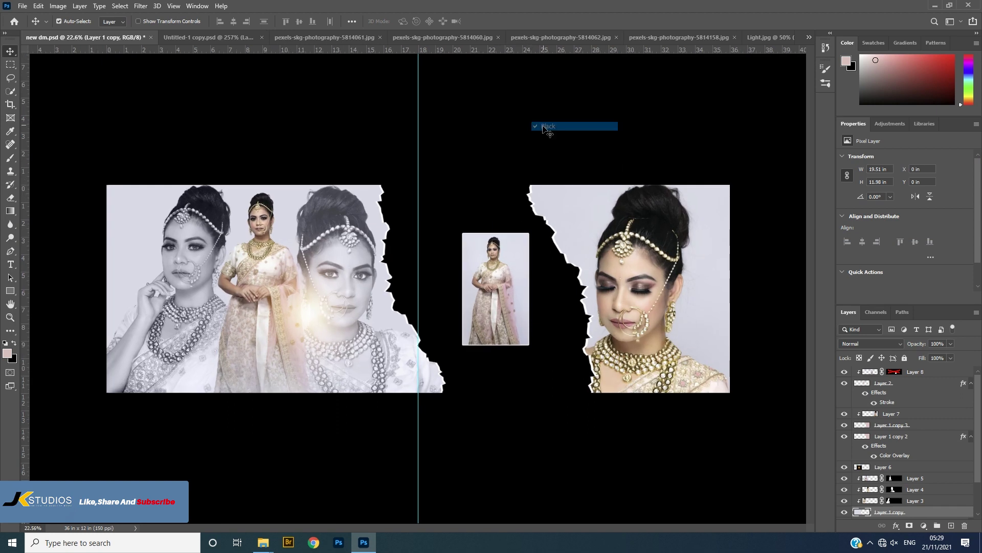
{"action": "scroll", "coordinate": [547, 126], "scroll_direction": "up", "scroll_amount": 1}
{"action": "scroll", "coordinate": [556, 125], "scroll_direction": "up", "scroll_amount": 1}
Add a Hue/Saturation adjustment clipped above Layer 5 in the left panel, with Saturation set to +30
{"action": "left_click", "coordinate": [346, 340]}
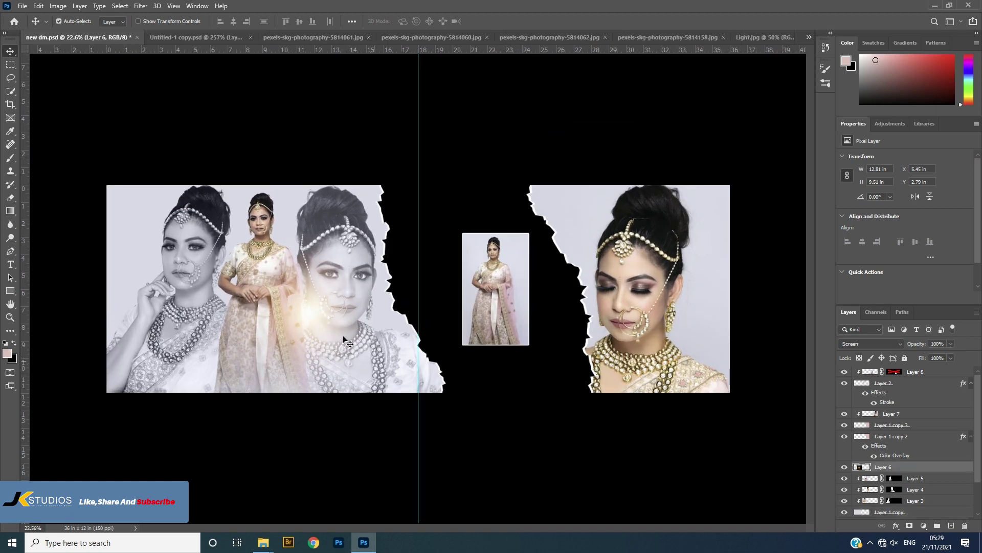
{"action": "left_click", "coordinate": [920, 491]}
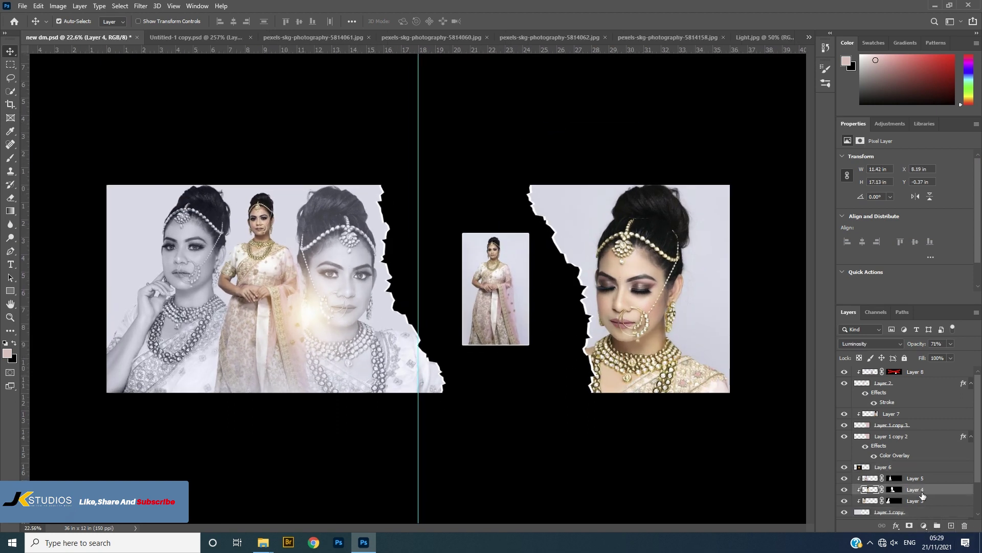
{"action": "left_click", "coordinate": [924, 480]}
{"action": "left_click", "coordinate": [923, 525]}
{"action": "left_click", "coordinate": [900, 432]}
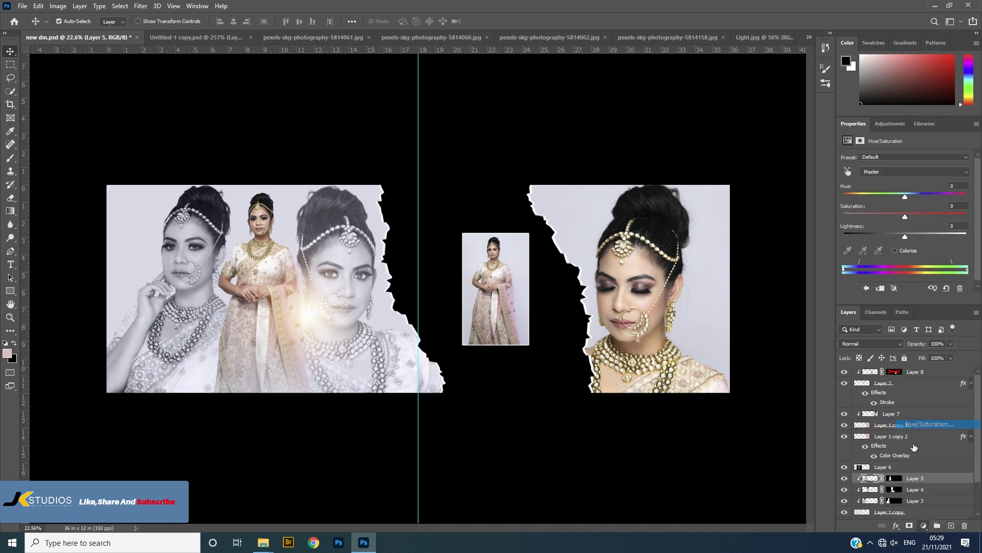
{"action": "mouse_move", "coordinate": [932, 216]}
{"action": "left_mouse_down"}
{"action": "mouse_move", "coordinate": [956, 212]}
{"action": "mouse_move", "coordinate": [927, 213]}
{"action": "left_mouse_up"}
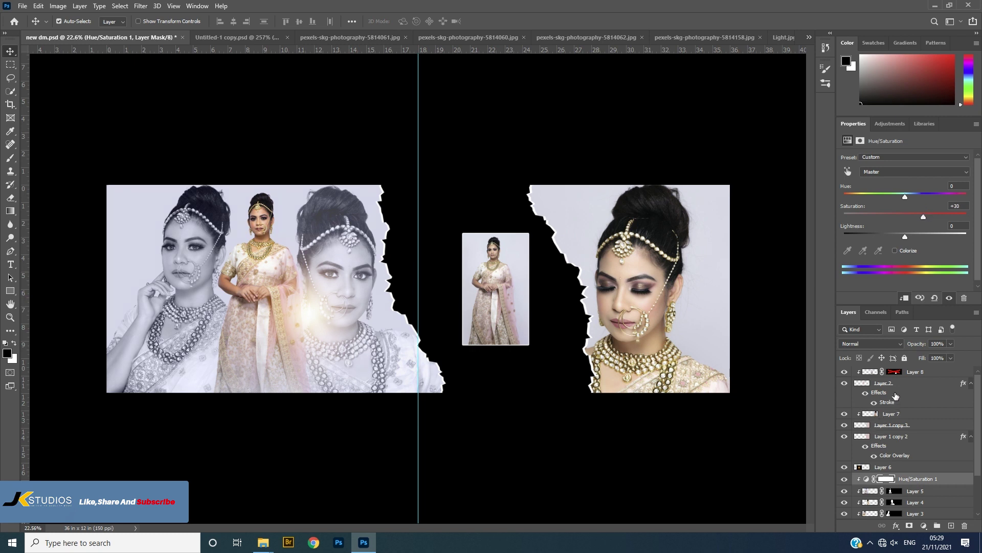
Create a new layer above Layer 8 and choose the Jk Brush 01 preset for the Brush tool
{"action": "left_click", "coordinate": [909, 371]}
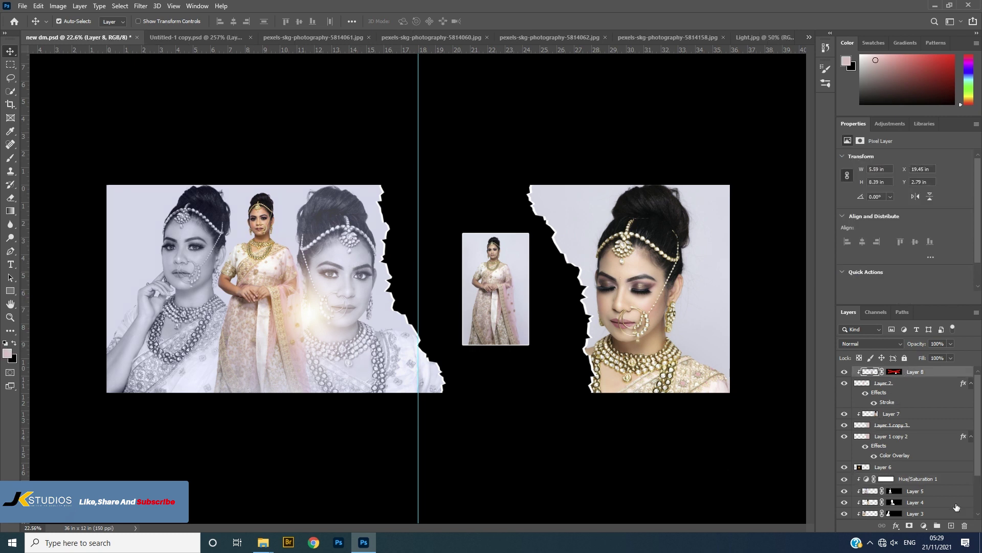
{"action": "left_click", "coordinate": [951, 525]}
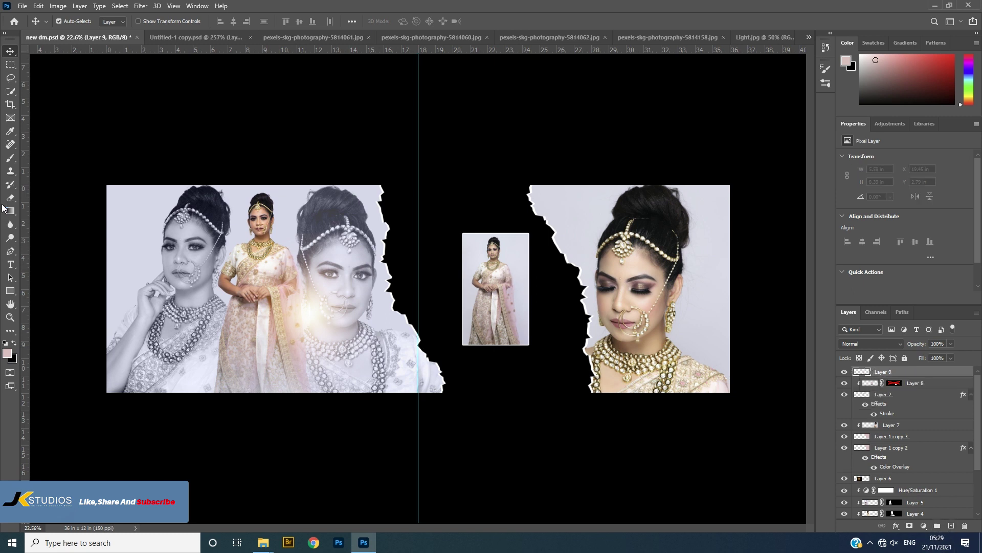
{"action": "left_click", "coordinate": [10, 158]}
{"action": "left_click", "coordinate": [70, 24]}
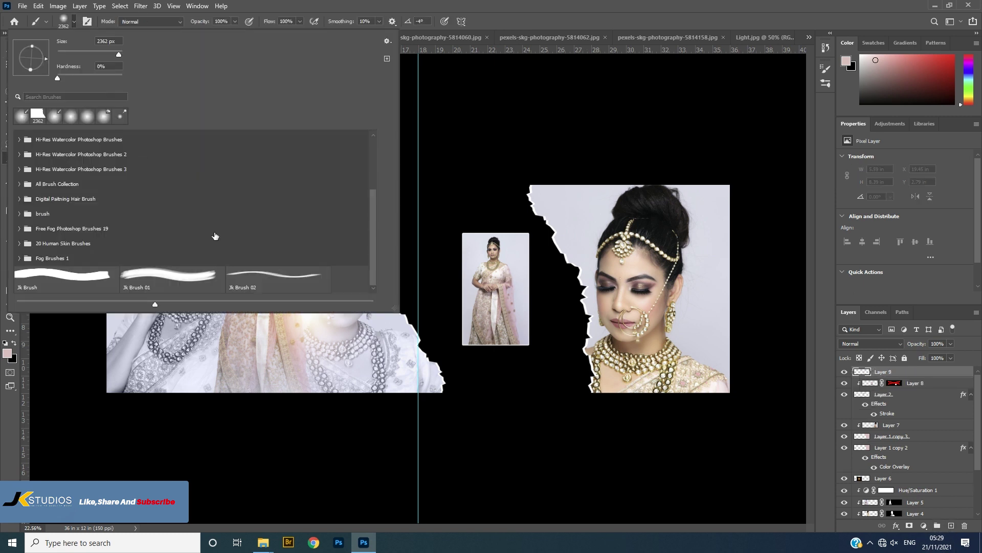
{"action": "left_click", "coordinate": [158, 279]}
{"action": "key", "text": "Return"}
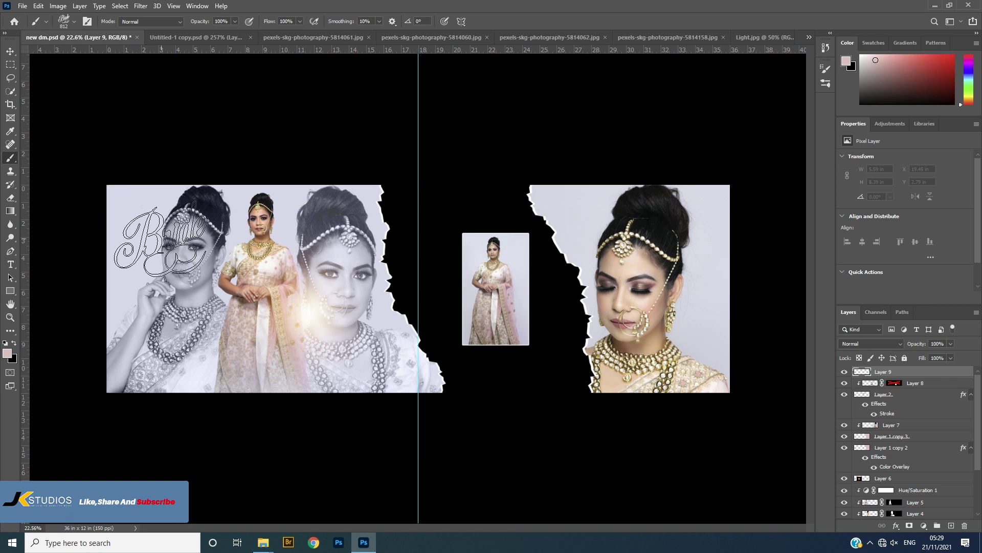
Replace the trial "Bride" stamp with a black one over the leftmost portrait on the new layer
{"action": "left_click", "coordinate": [160, 242]}
{"action": "key", "text": "ctrl+z"}
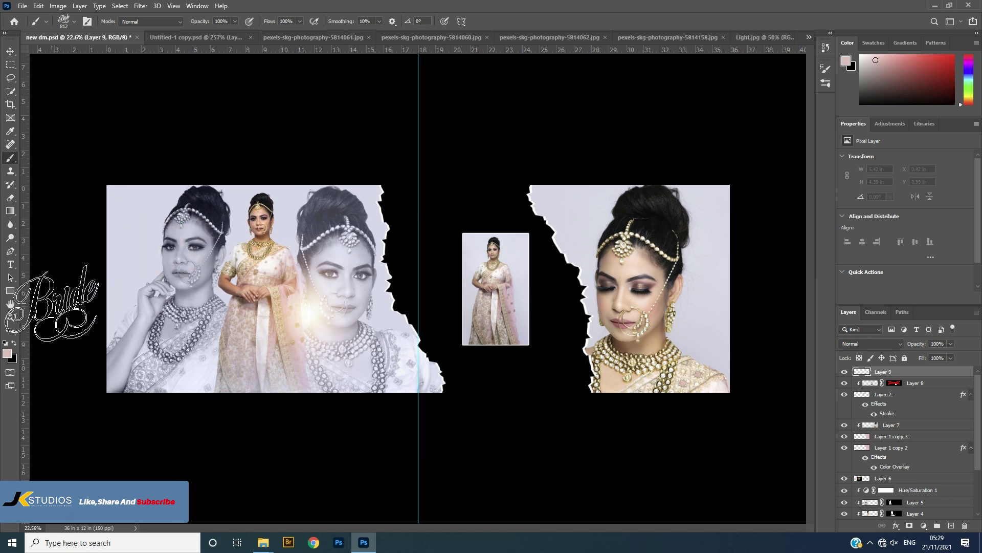
{"action": "key", "text": "d"}
{"action": "left_click", "coordinate": [6, 351]}
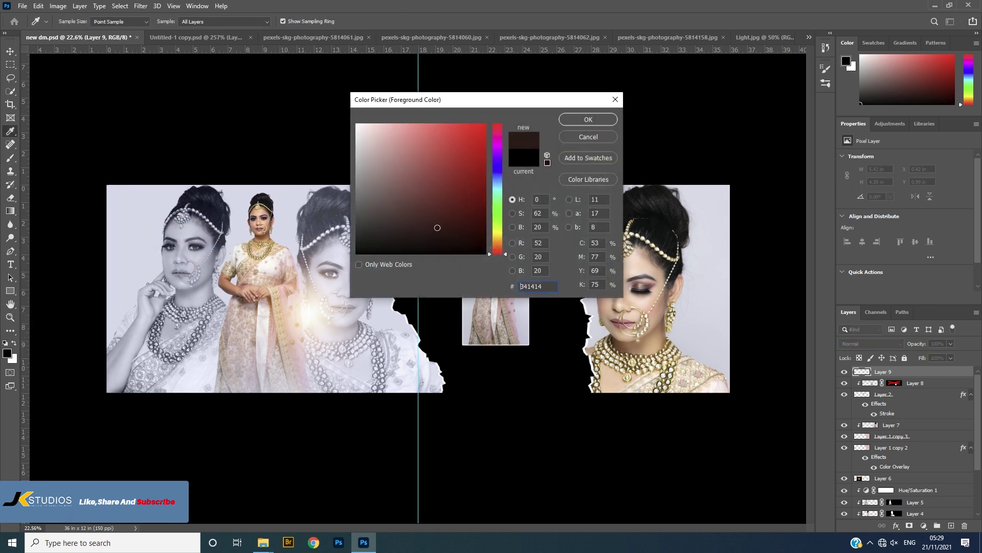
{"action": "left_click", "coordinate": [585, 121]}
{"action": "key", "text": "b"}
{"action": "left_click", "coordinate": [170, 222]}
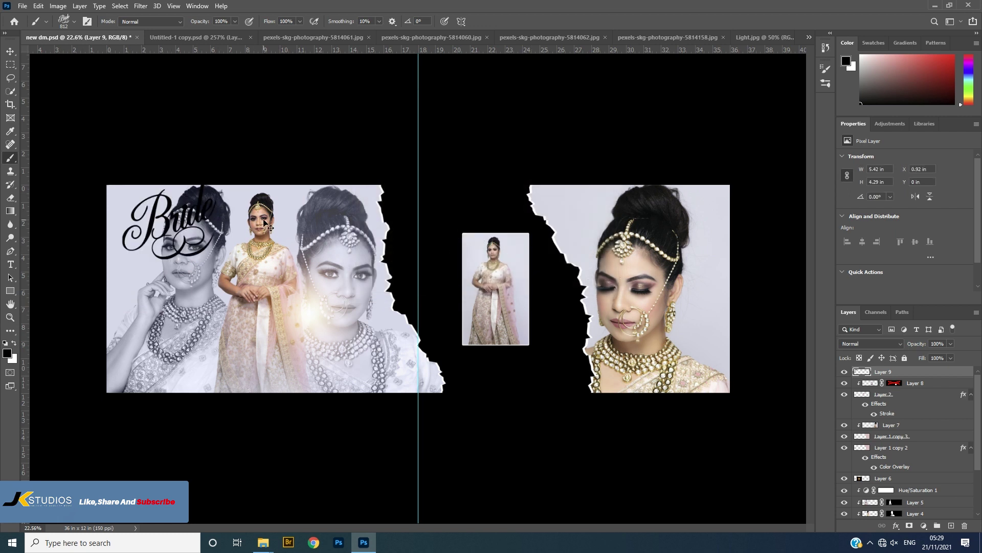
Scale the "Bride" lettering down to about 2.57 × 2.03 in and fit it into the left panel's upper-left corner
{"action": "key", "text": "ctrl+t"}
{"action": "left_click_drag", "start_coordinate": [216, 185], "coordinate": [154, 215]}
{"action": "key", "text": "Return"}
{"action": "key", "text": "v"}
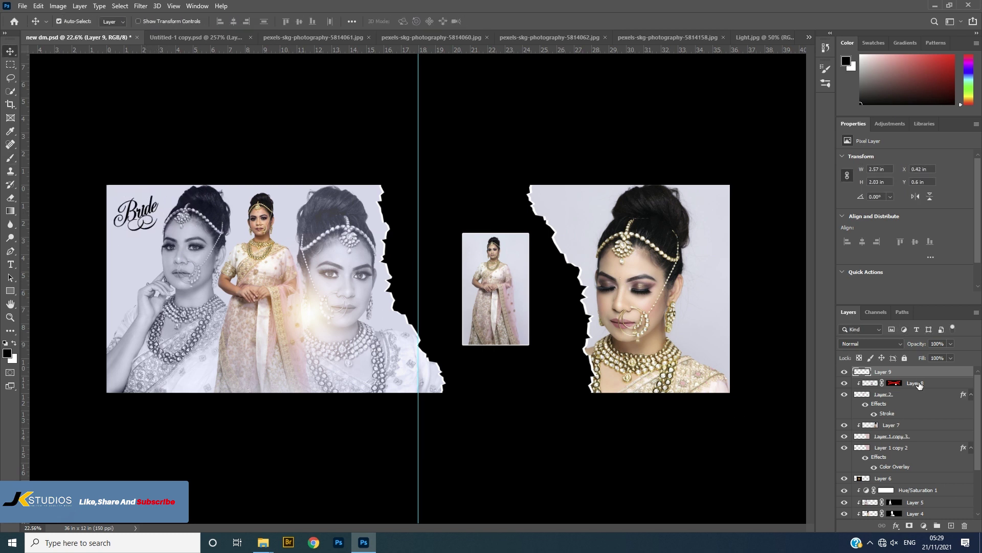
Create another layer and stamp the white "LOVE IS THE TRUE MEANS" quote over the central photo with Jk Brush 02
{"action": "left_click", "coordinate": [949, 525]}
{"action": "key", "text": "b"}
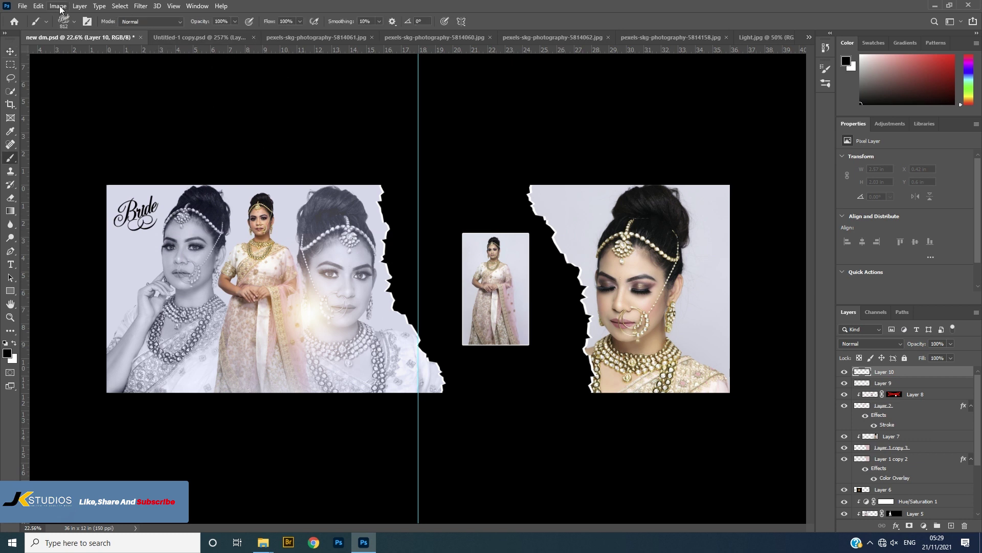
{"action": "left_click", "coordinate": [62, 21]}
{"action": "left_click", "coordinate": [279, 279]}
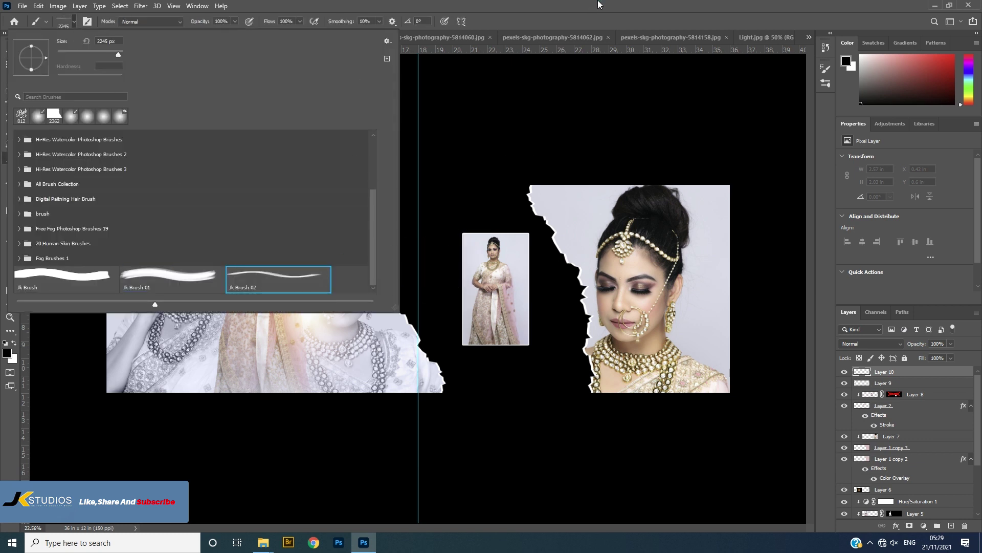
{"action": "key", "text": "Return"}
{"action": "key", "text": "x"}
{"action": "left_click", "coordinate": [534, 336]}
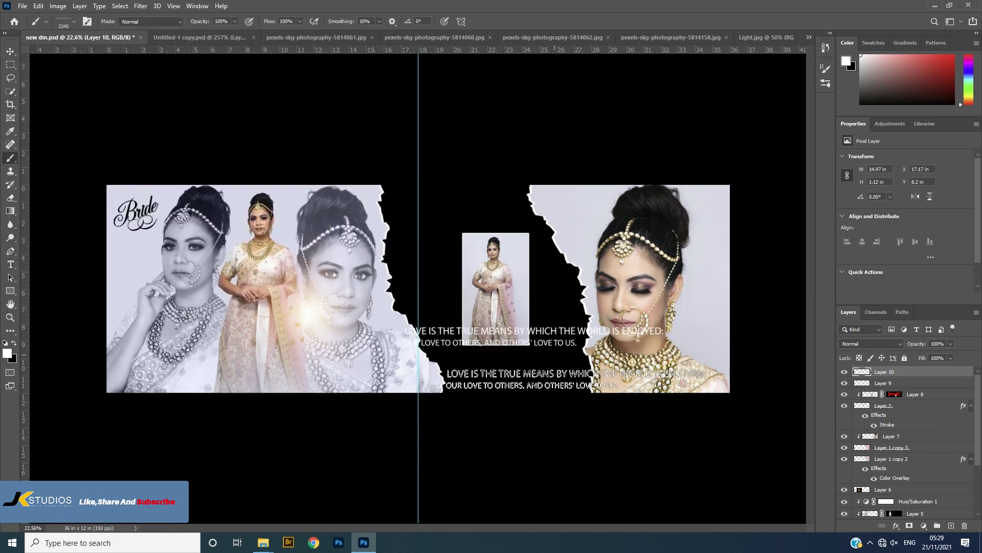
Scale the quote to about 35% and place it just below the central photo, aligned with its left edge
{"action": "key", "text": "ctrl+t"}
{"action": "mouse_move", "coordinate": [664, 327]}
{"action": "left_mouse_down"}
{"action": "mouse_move", "coordinate": [563, 355]}
{"action": "mouse_move", "coordinate": [494, 346]}
{"action": "mouse_move", "coordinate": [543, 354]}
{"action": "left_mouse_up"}
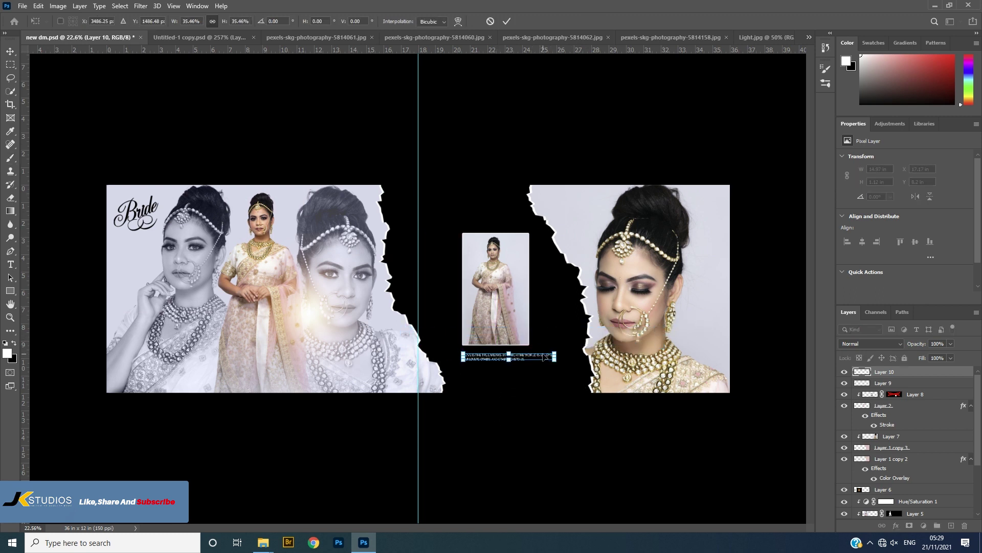
{"action": "key", "text": "Return"}
{"action": "left_click", "coordinate": [3, 53]}
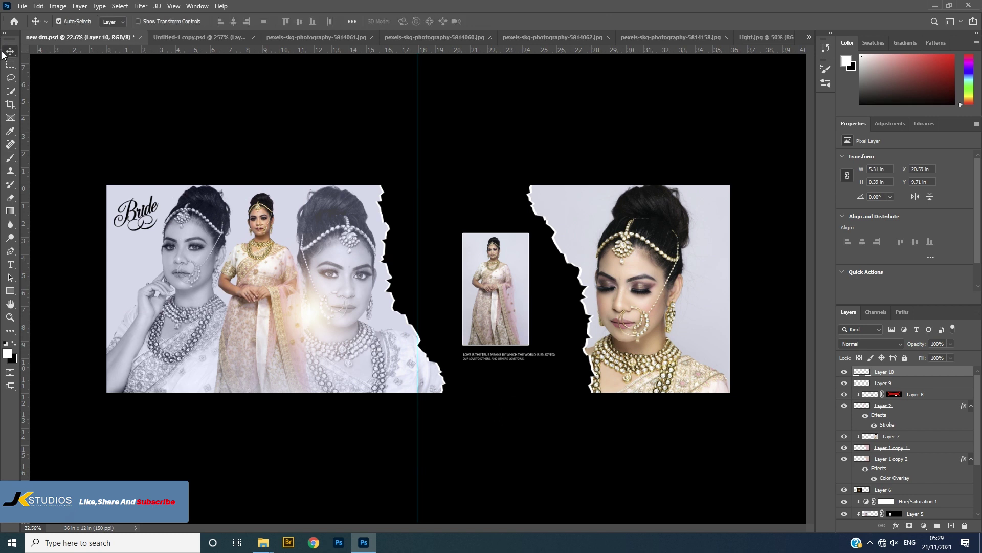
On a new layer, make a white vertical bar about 0.09 × 2.63 in at the spread's top edge, between the left panel and central photo
{"action": "left_click", "coordinate": [950, 525]}
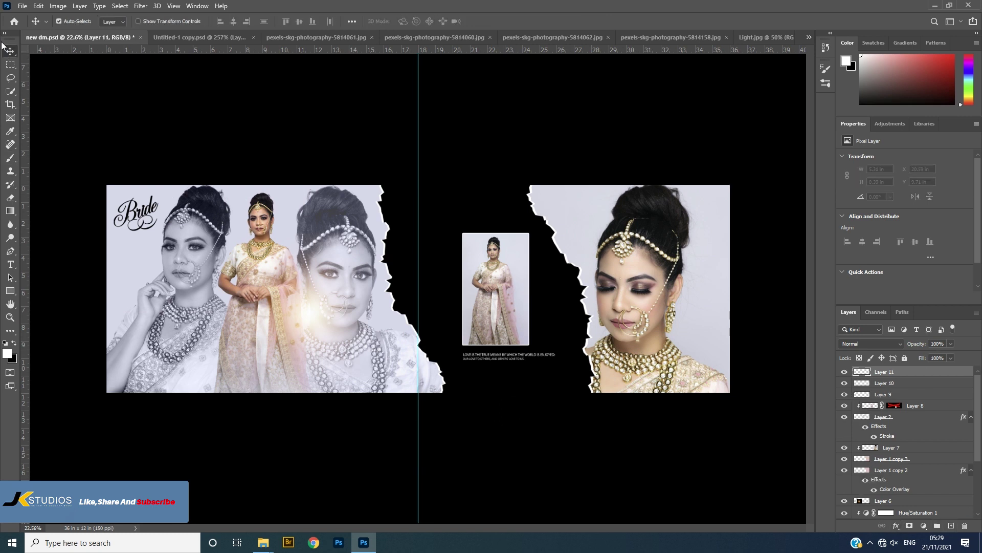
{"action": "left_click", "coordinate": [10, 65]}
{"action": "left_click_drag", "start_coordinate": [434, 185], "coordinate": [436, 231]}
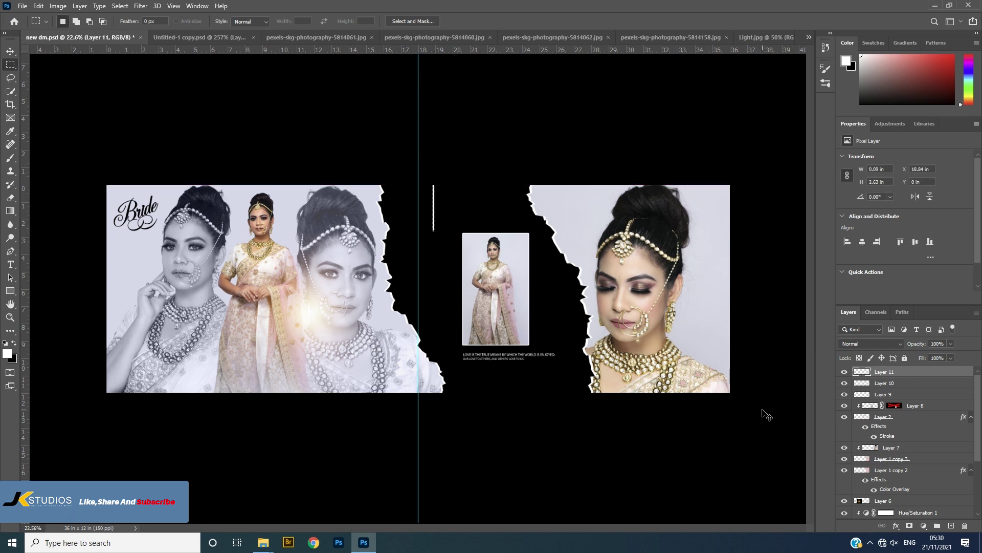
{"action": "key", "text": "ctrl+d"}
{"action": "key", "text": "v"}
Narrow the white vertical bar to about 0.05 in wide
{"action": "scroll", "coordinate": [425, 106], "scroll_direction": "up", "scroll_amount": 8}
{"action": "left_click_drag", "start_coordinate": [558, 330], "coordinate": [492, 79]}
{"action": "key", "text": "ctrl+t"}
{"action": "left_click_drag", "start_coordinate": [471, 146], "coordinate": [474, 189]}
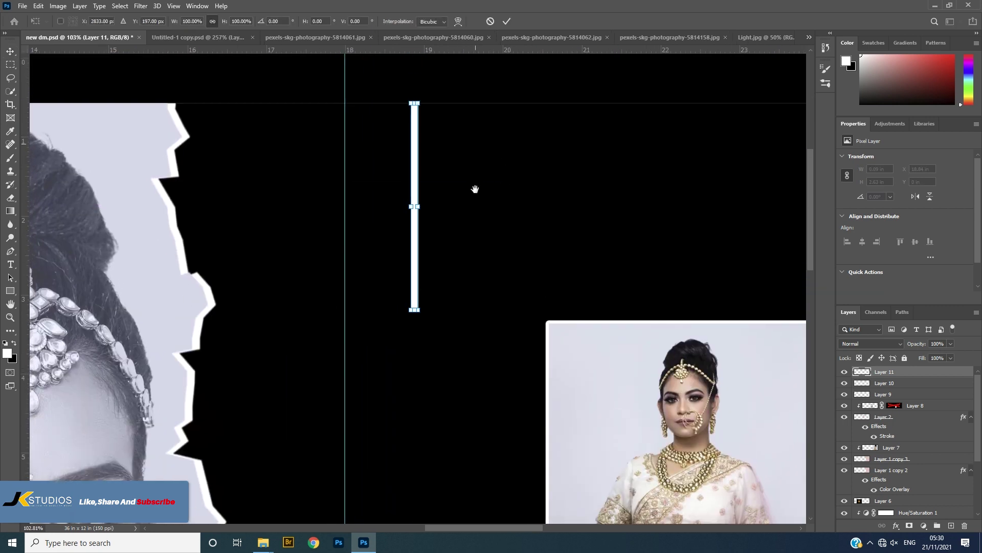
{"action": "left_click_drag", "start_coordinate": [418, 206], "coordinate": [421, 205]}
{"action": "left_click", "coordinate": [506, 22]}
{"action": "left_click", "coordinate": [417, 197]}
{"action": "left_click_drag", "start_coordinate": [413, 199], "coordinate": [406, 199]}
{"action": "key", "text": "ctrl+z"}
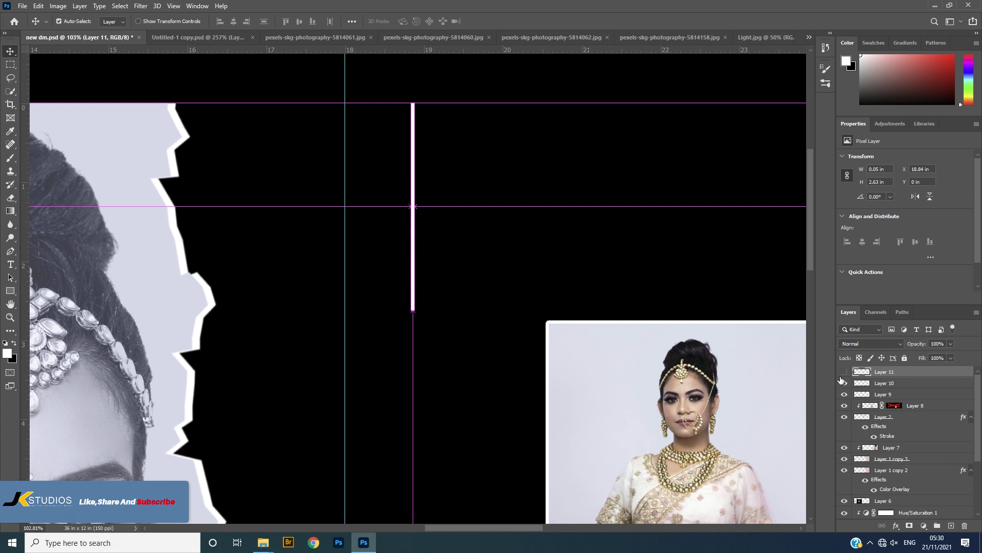
{"action": "left_click", "coordinate": [844, 372]}
{"action": "left_click", "coordinate": [197, 124]}
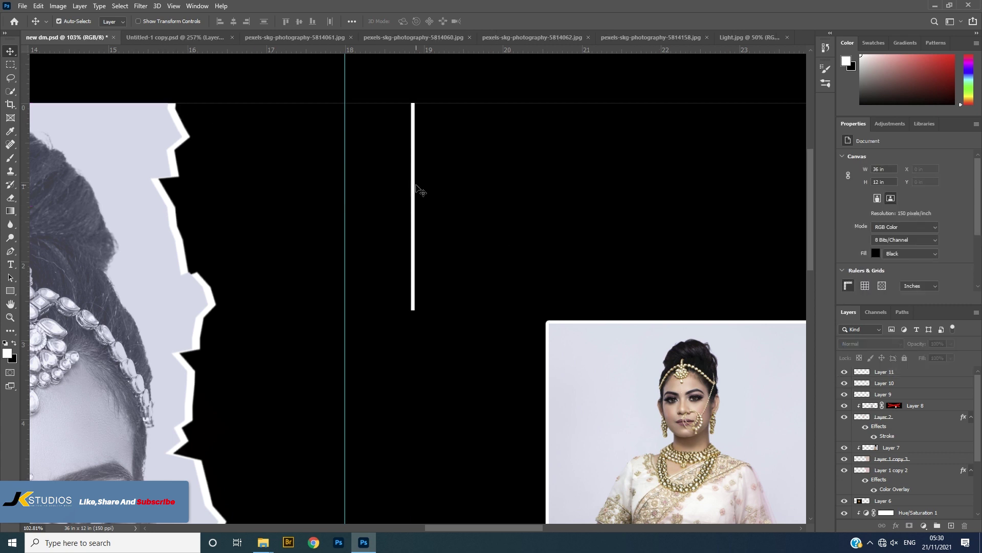
Duplicate the thin bar twice to form three staggered vertical lines at the top edge, and merge them into one layer
{"action": "left_click_drag", "start_coordinate": [413, 190], "coordinate": [423, 158]}
{"action": "scroll", "coordinate": [493, 226], "scroll_direction": "down", "scroll_amount": 5}
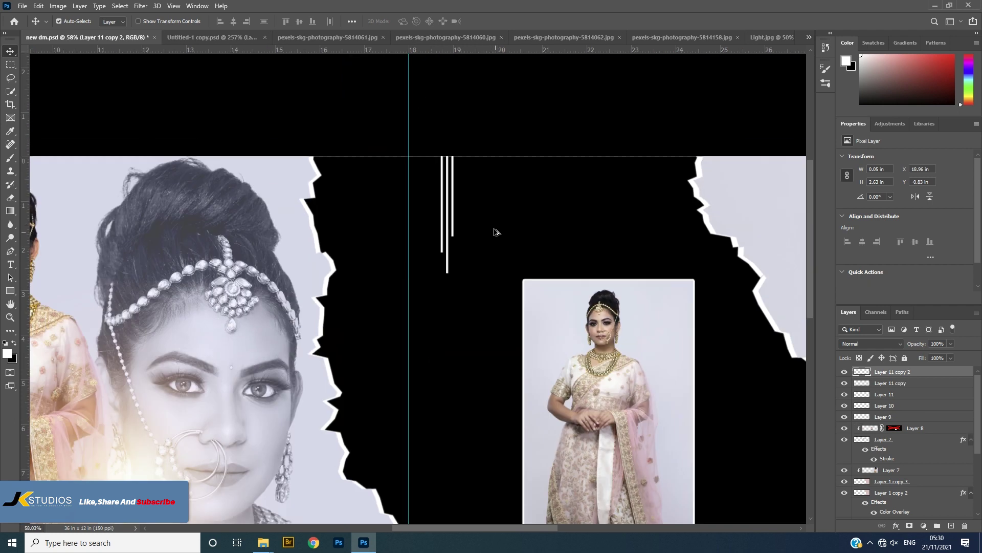
{"action": "left_click_drag", "start_coordinate": [508, 231], "coordinate": [502, 213]}
{"action": "left_click", "coordinate": [892, 394], "text": "shift"}
{"action": "right_click", "coordinate": [903, 394]}
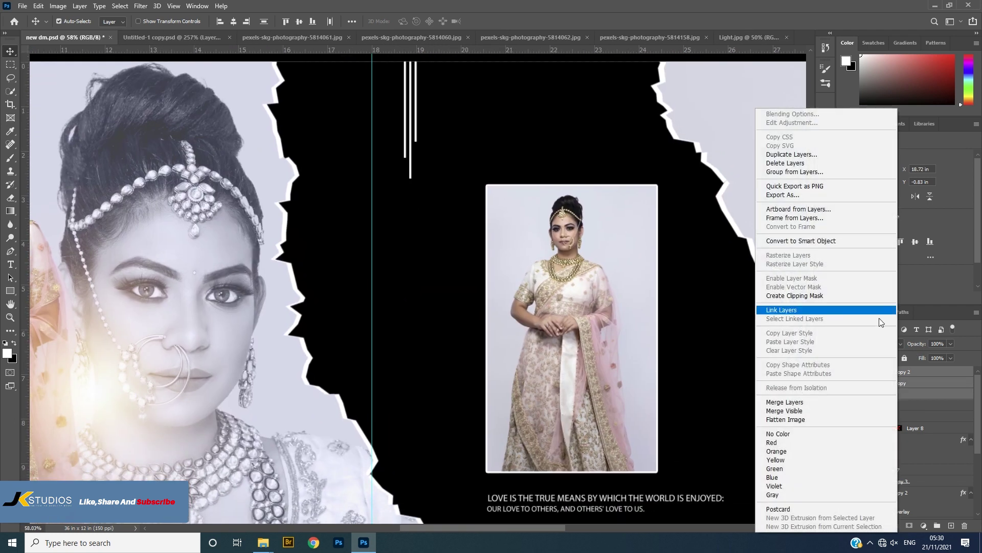
{"action": "left_click", "coordinate": [785, 402]}
Duplicate the merged lines layer and rotate the copy 90° clockwise so it crosses the vertical lines
{"action": "scroll", "coordinate": [460, 252], "scroll_direction": "up", "scroll_amount": 3}
{"action": "key", "text": "ctrl"}
{"action": "left_click_drag", "start_coordinate": [891, 371], "coordinate": [951, 526]}
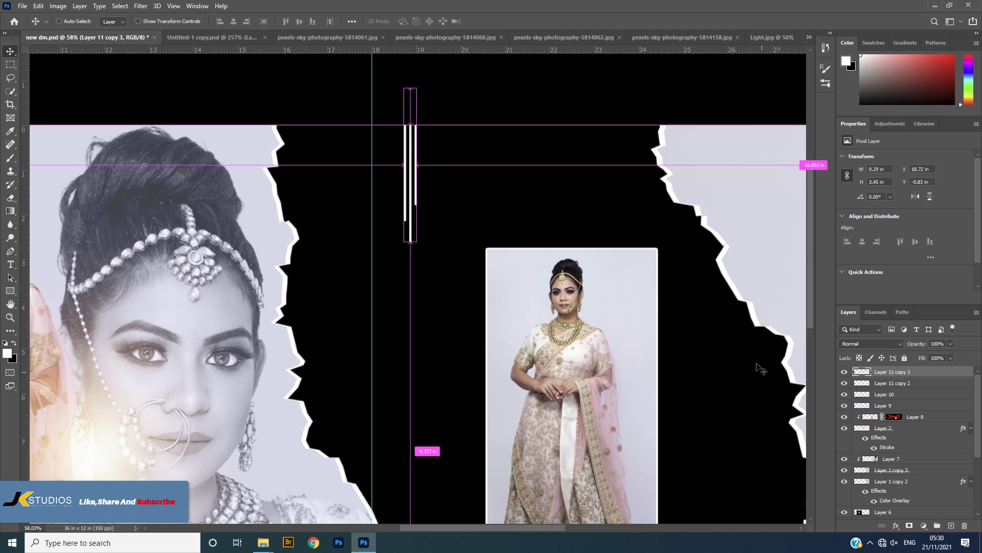
{"action": "key", "text": "ctrl+t"}
{"action": "right_click", "coordinate": [504, 153]}
{"action": "left_click", "coordinate": [533, 307]}
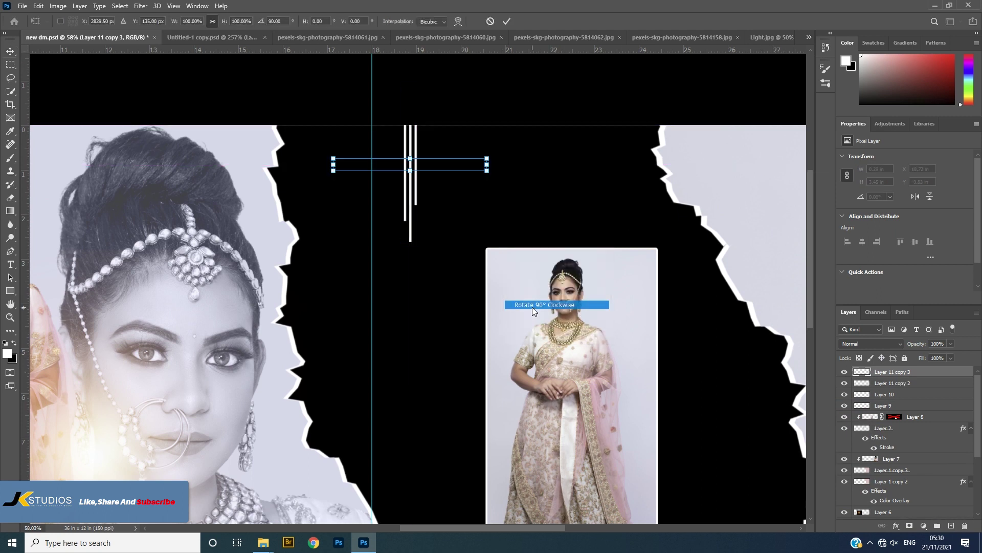
{"action": "scroll", "coordinate": [458, 164], "scroll_direction": "down", "scroll_amount": 2}
{"action": "left_click", "coordinate": [506, 21]}
Set the opacity of the horizontal lines layer to 58%
{"action": "scroll", "coordinate": [562, 194], "scroll_direction": "down", "scroll_amount": 2}
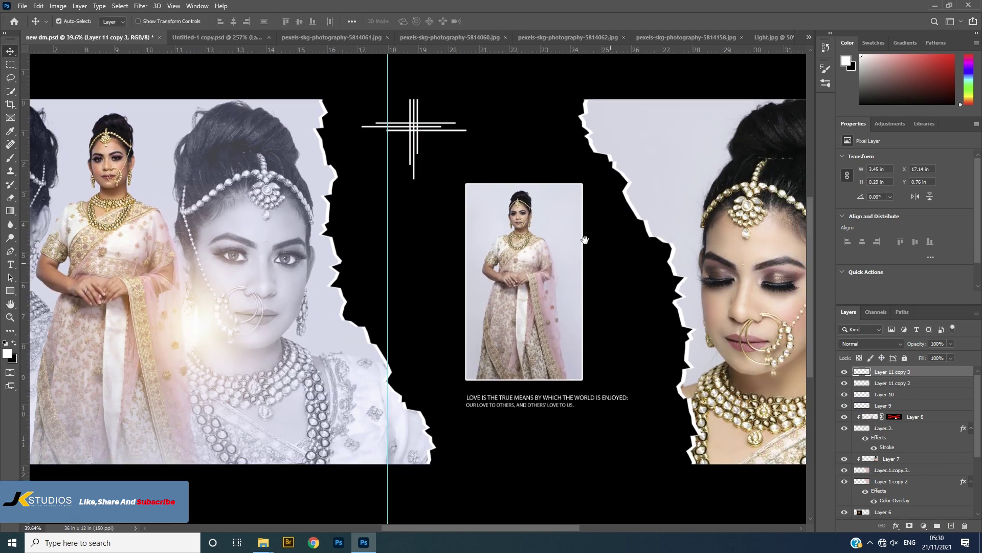
{"action": "left_click_drag", "start_coordinate": [937, 355], "coordinate": [930, 359]}
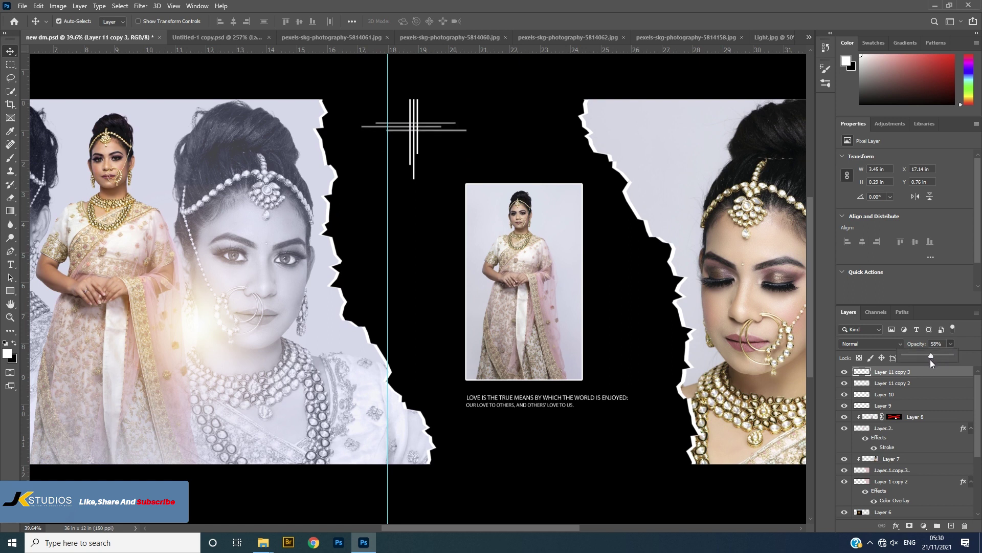
Set the canvas surround to gray and hide the vertical guide to check the whole spread
{"action": "scroll", "coordinate": [459, 301], "scroll_direction": "down", "scroll_amount": 3}
{"action": "right_click", "coordinate": [791, 277]}
{"action": "left_click", "coordinate": [804, 279]}
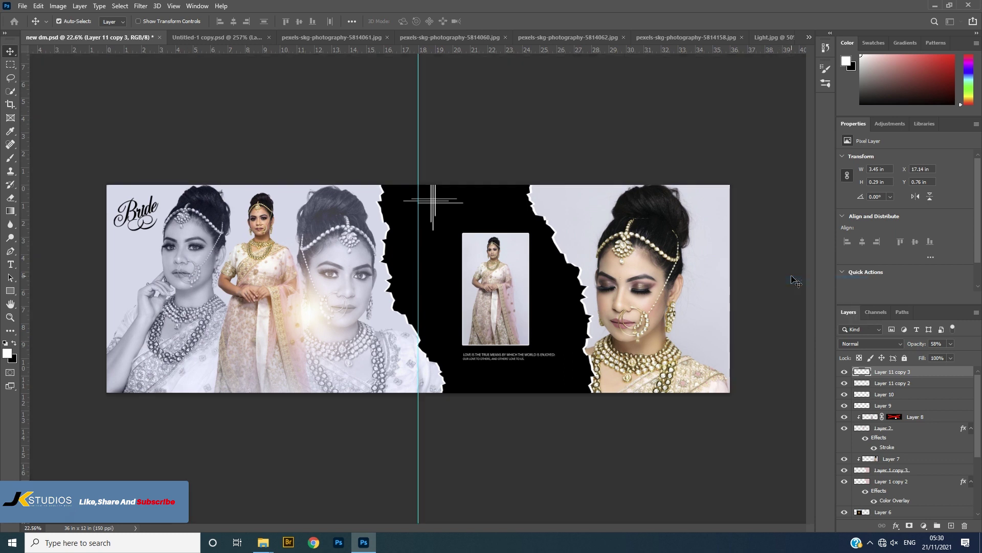
{"action": "scroll", "coordinate": [803, 274], "scroll_direction": "up", "scroll_amount": 1}
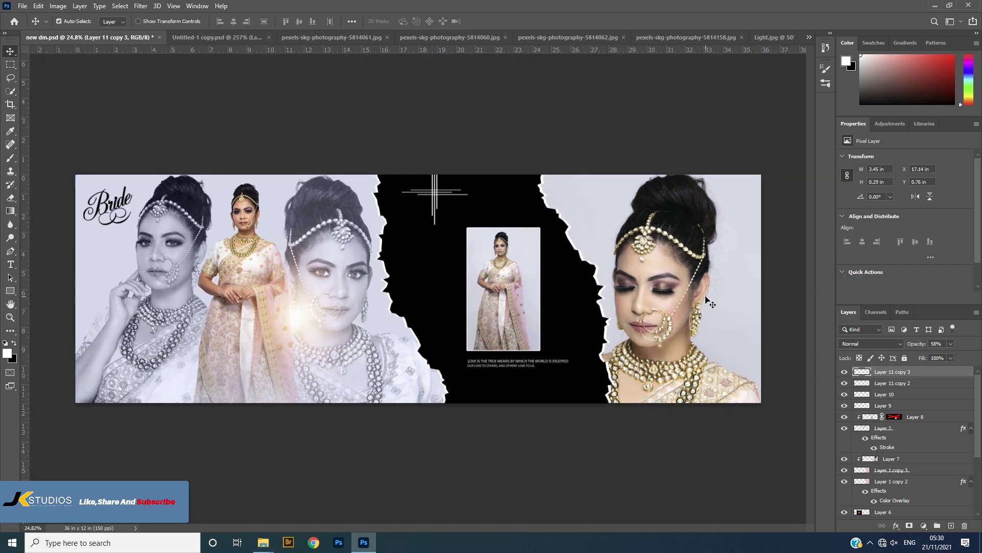
Select the central photo together with its frame layer and scale both up to about 108%
{"action": "scroll", "coordinate": [708, 302], "scroll_direction": "up", "scroll_amount": 1}
{"action": "left_click", "coordinate": [507, 297]}
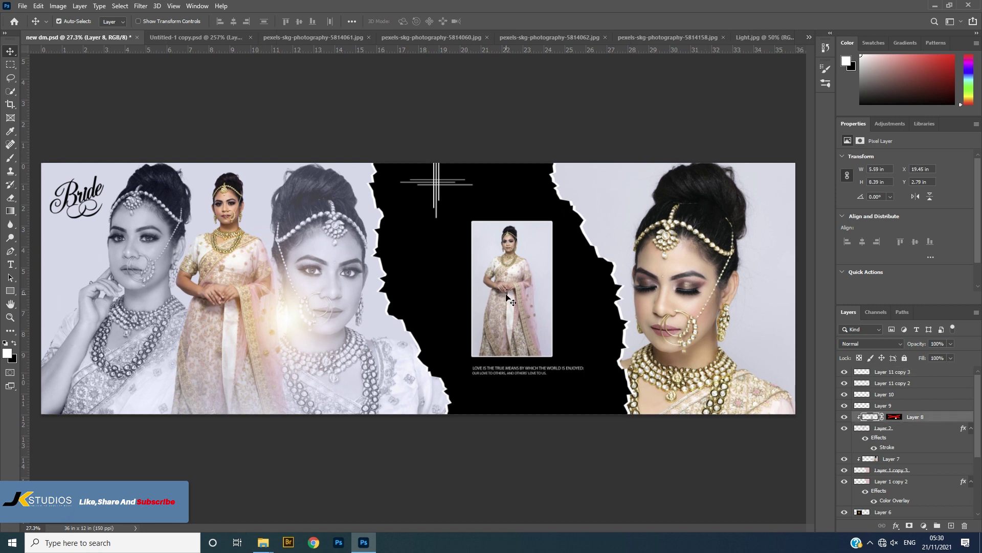
{"action": "left_click", "coordinate": [897, 434], "text": "shift"}
{"action": "key", "text": "ctrl+t"}
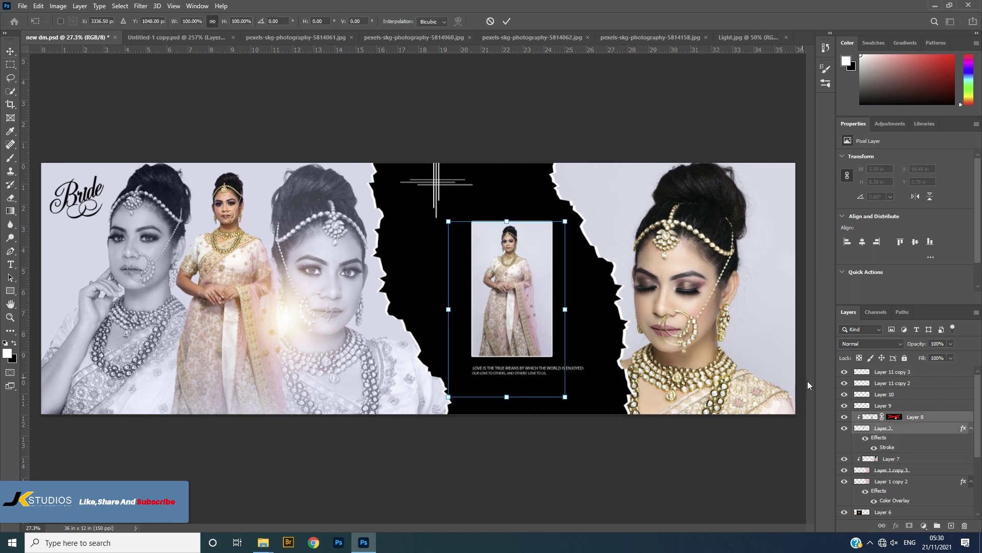
{"action": "left_click_drag", "start_coordinate": [507, 219], "coordinate": [506, 209]}
{"action": "left_click_drag", "start_coordinate": [509, 405], "coordinate": [509, 406]}
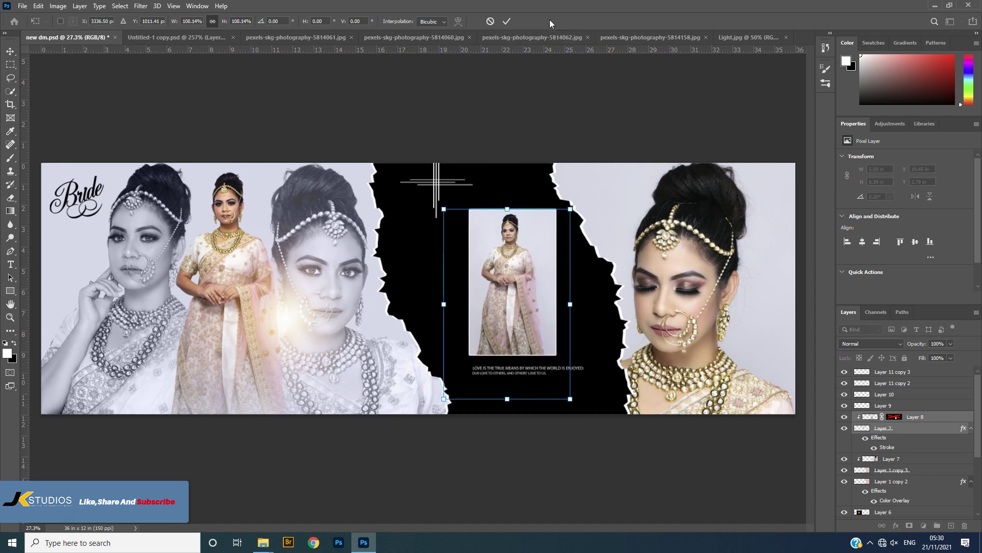
{"action": "left_click", "coordinate": [507, 21]}
Shift the framed central photo and the caption beneath it slightly to the left
{"action": "key", "text": "shift+Left"}
{"action": "key", "text": "shift+Left"}
{"action": "left_click", "coordinate": [544, 370], "text": "shift"}
{"action": "key", "text": "shift+Left"}
{"action": "key", "text": "shift+Left"}
{"action": "key", "text": "shift+Left"}
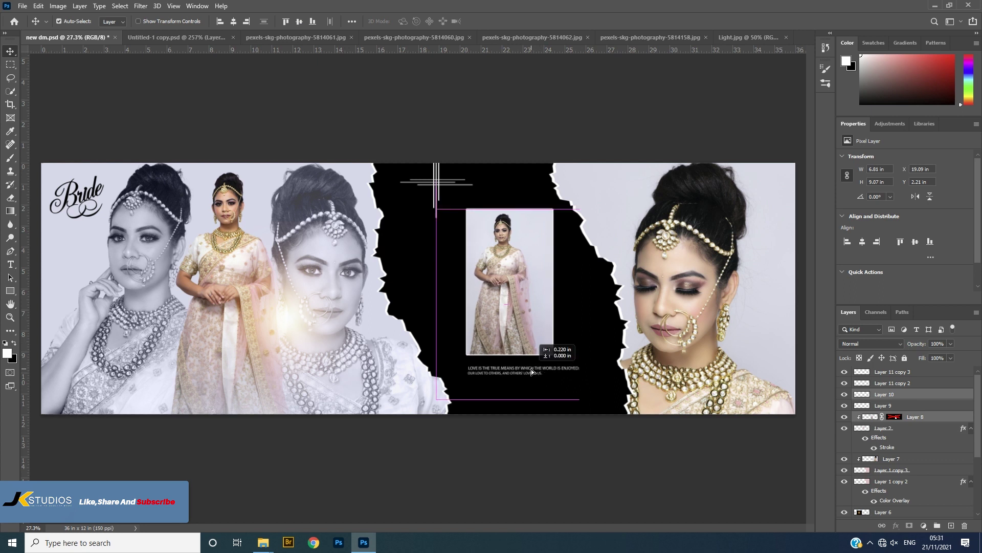
{"action": "left_click", "coordinate": [583, 396]}
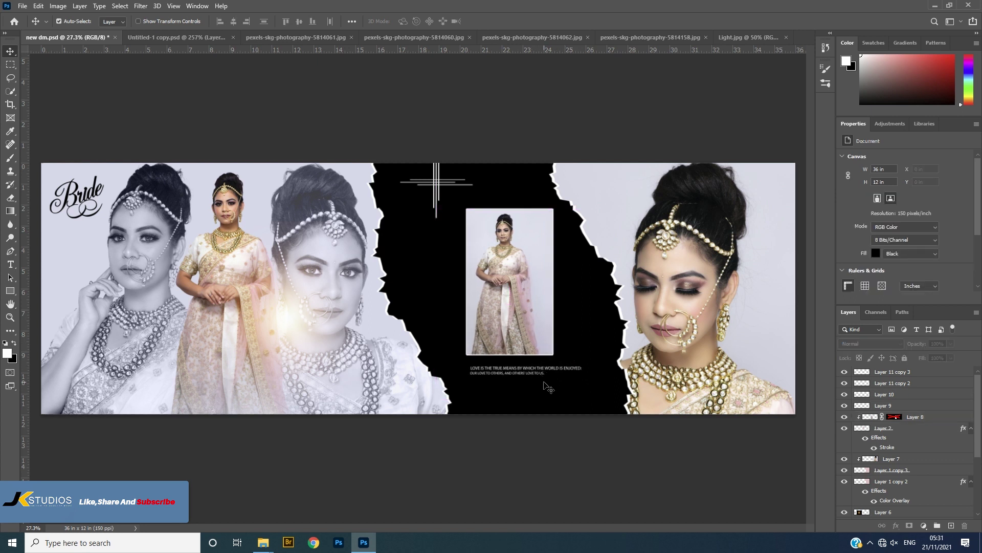
Align the two-line caption with the left edge of the framed central photo
{"action": "scroll", "coordinate": [547, 388], "scroll_direction": "up", "scroll_amount": 5}
{"action": "left_click", "coordinate": [554, 251]}
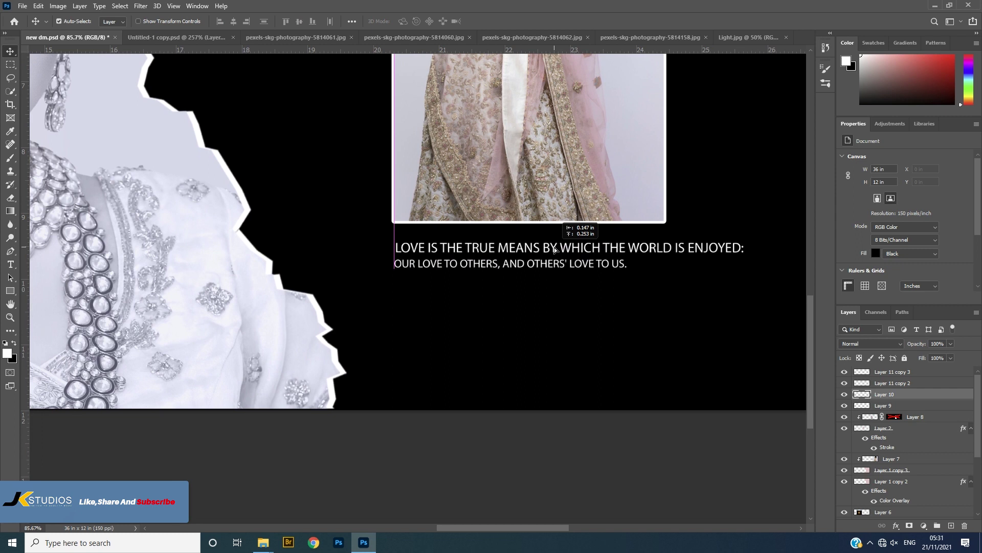
{"action": "scroll", "coordinate": [557, 251], "scroll_direction": "down", "scroll_amount": 3}
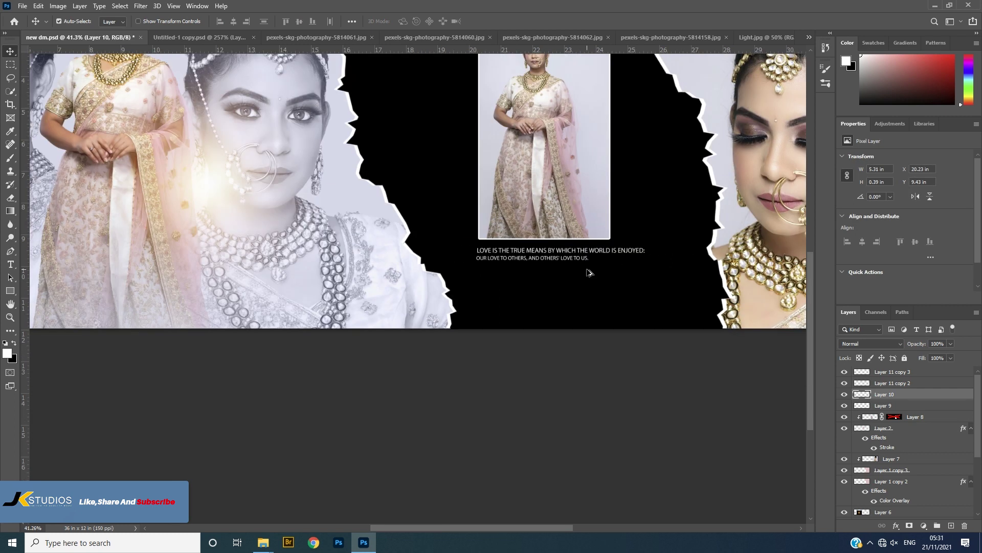
Preview the spread against different canvas surround colors, ending on the default one
{"action": "scroll", "coordinate": [590, 273], "scroll_direction": "down", "scroll_amount": 4}
{"action": "scroll", "coordinate": [604, 271], "scroll_direction": "up", "scroll_amount": 2}
{"action": "scroll", "coordinate": [671, 248], "scroll_direction": "down", "scroll_amount": 3}
{"action": "scroll", "coordinate": [672, 246], "scroll_direction": "up", "scroll_amount": 1}
{"action": "right_click", "coordinate": [745, 212]}
{"action": "left_click", "coordinate": [760, 237]}
{"action": "scroll", "coordinate": [760, 237], "scroll_direction": "up", "scroll_amount": 1}
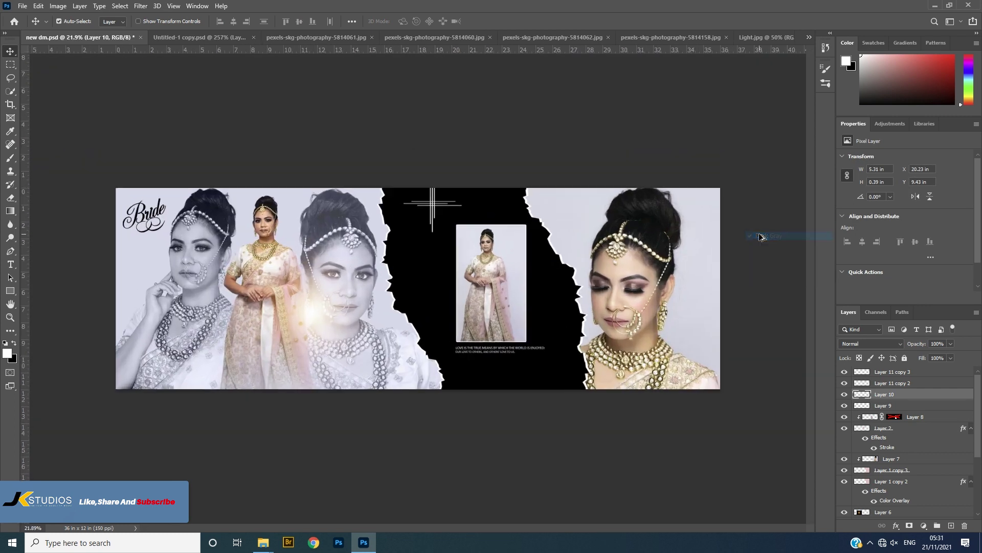
{"action": "right_click", "coordinate": [745, 193]}
{"action": "left_click", "coordinate": [762, 202]}
{"action": "right_click", "coordinate": [752, 181]}
{"action": "left_click", "coordinate": [769, 202]}
{"action": "right_click", "coordinate": [780, 163]}
{"action": "left_click", "coordinate": [781, 162]}
{"action": "scroll", "coordinate": [701, 134], "scroll_direction": "down", "scroll_amount": 1}
{"action": "right_click", "coordinate": [711, 125]}
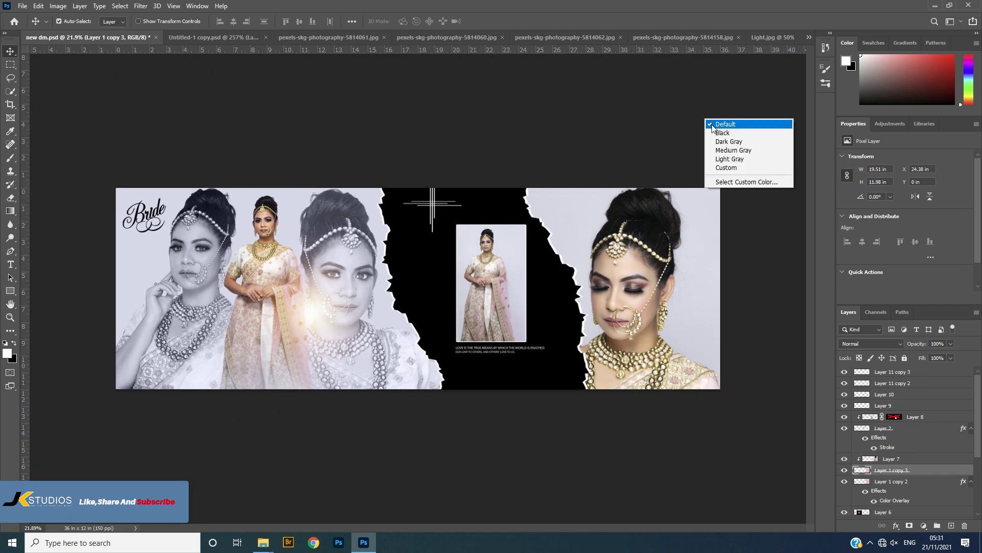
{"action": "left_click", "coordinate": [713, 128]}
{"action": "scroll", "coordinate": [715, 131], "scroll_direction": "down", "scroll_amount": 1}
{"action": "scroll", "coordinate": [731, 159], "scroll_direction": "up", "scroll_amount": 2}
{"action": "scroll", "coordinate": [752, 194], "scroll_direction": "down", "scroll_amount": 3}
{"action": "scroll", "coordinate": [730, 231], "scroll_direction": "up", "scroll_amount": 2}
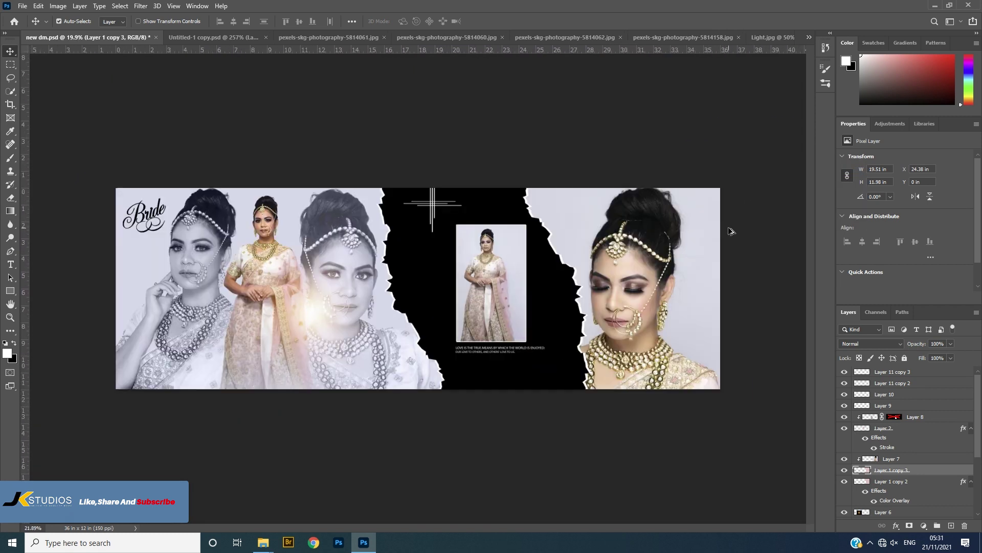
Raise the opacity of the black-and-white close-up portrait beside the torn edge (Layer 4) to 82%
{"action": "left_click", "coordinate": [322, 234]}
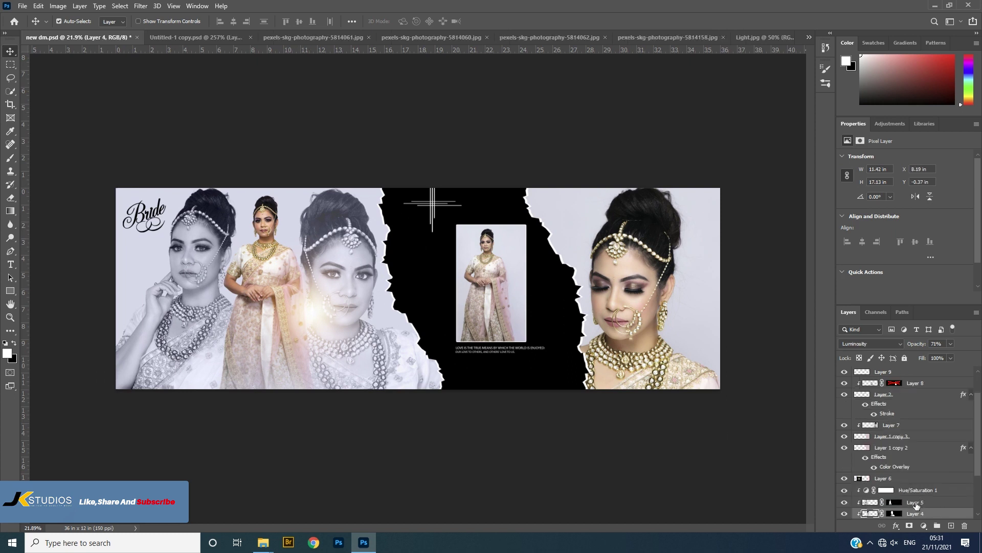
{"action": "left_click_drag", "start_coordinate": [916, 344], "coordinate": [965, 345]}
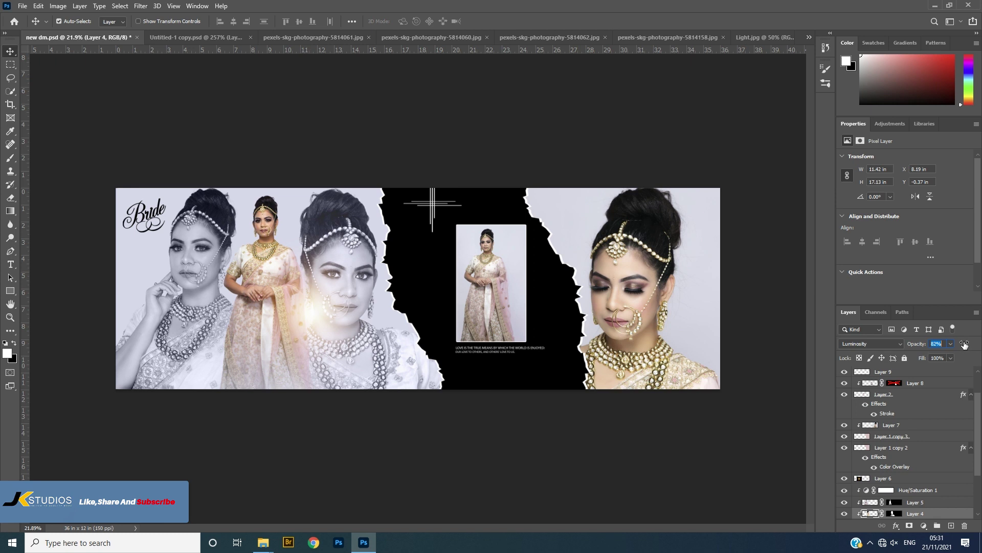
{"action": "scroll", "coordinate": [507, 179], "scroll_direction": "up", "scroll_amount": 1}
Preview the spread against a black canvas surround and against the custom one
{"action": "right_click", "coordinate": [505, 133]}
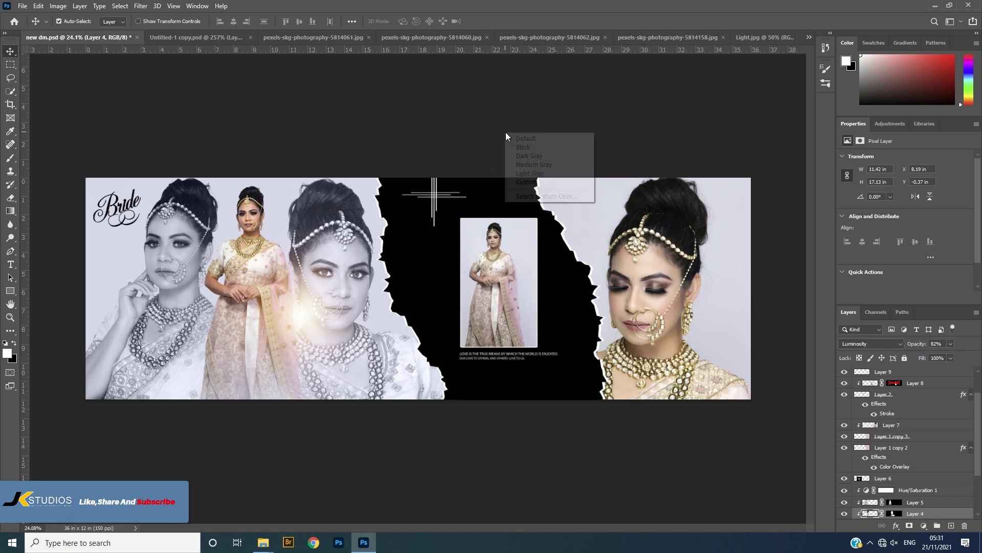
{"action": "left_click", "coordinate": [538, 148]}
{"action": "scroll", "coordinate": [665, 257], "scroll_direction": "down", "scroll_amount": 3}
{"action": "scroll", "coordinate": [665, 257], "scroll_direction": "up", "scroll_amount": 2}
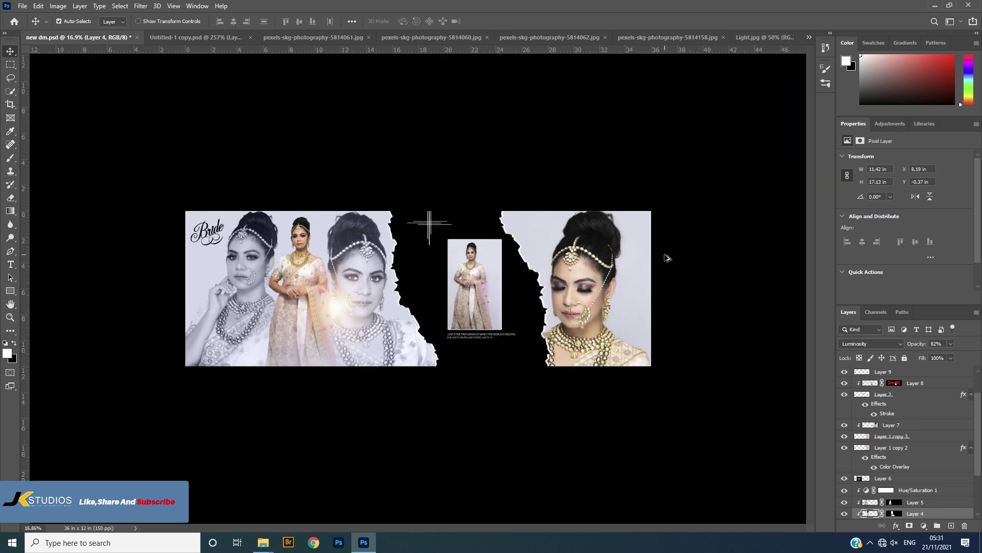
{"action": "right_click", "coordinate": [683, 142]}
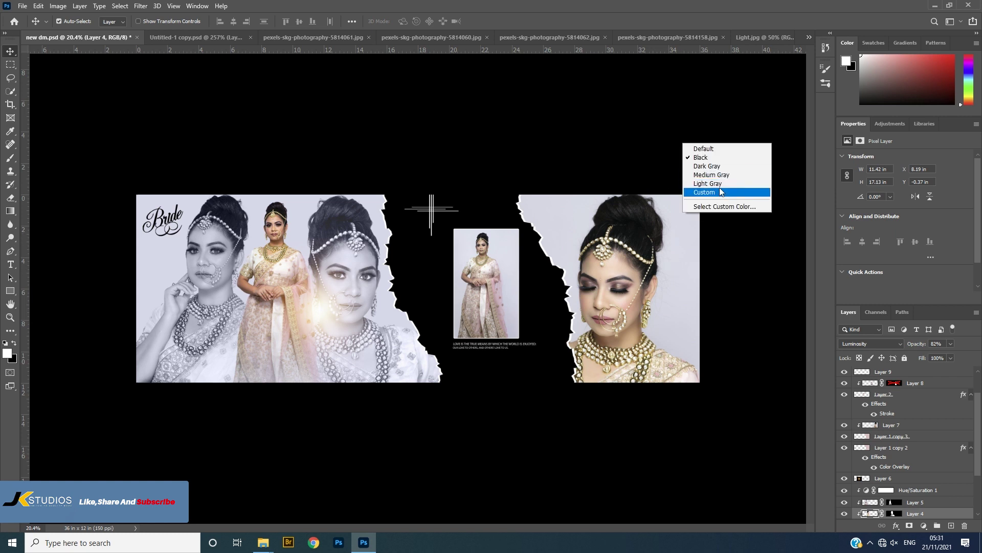
{"action": "left_click", "coordinate": [720, 193]}
{"action": "scroll", "coordinate": [703, 153], "scroll_direction": "up", "scroll_amount": 1}
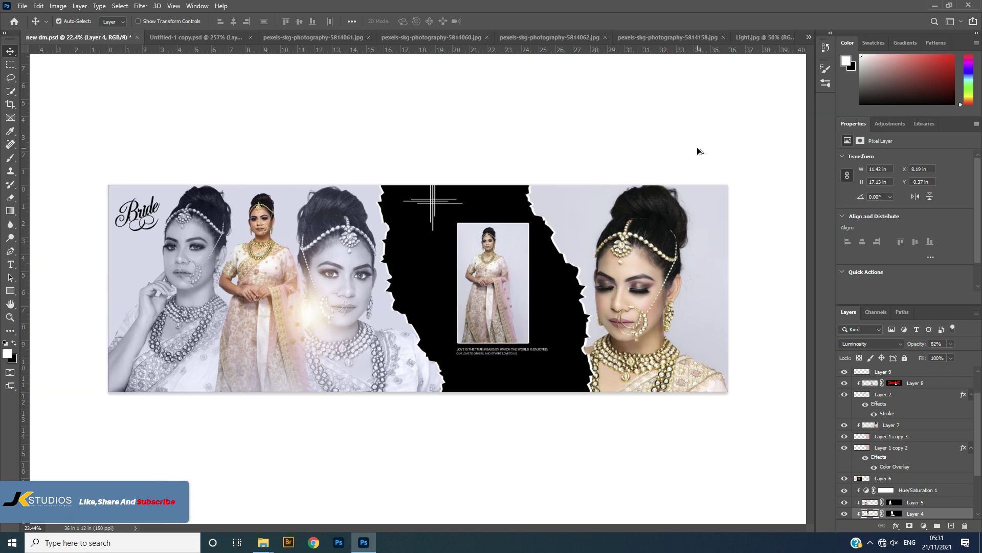
Add a new layer beneath Layer 1 and sample the pale lavender portrait backdrop as the foreground color
{"action": "scroll", "coordinate": [911, 461], "scroll_direction": "down", "scroll_amount": 3}
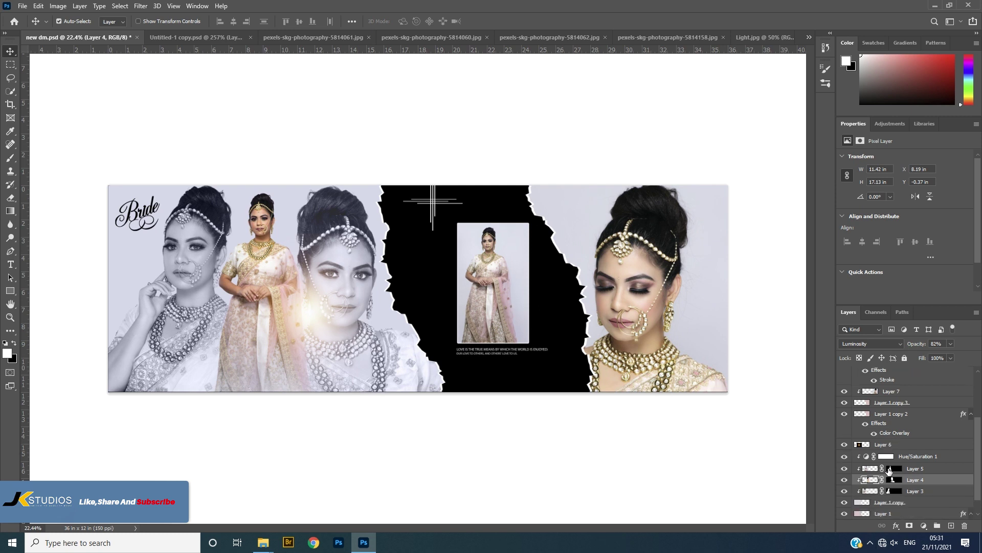
{"action": "left_click", "coordinate": [919, 514]}
{"action": "left_click", "coordinate": [951, 526]}
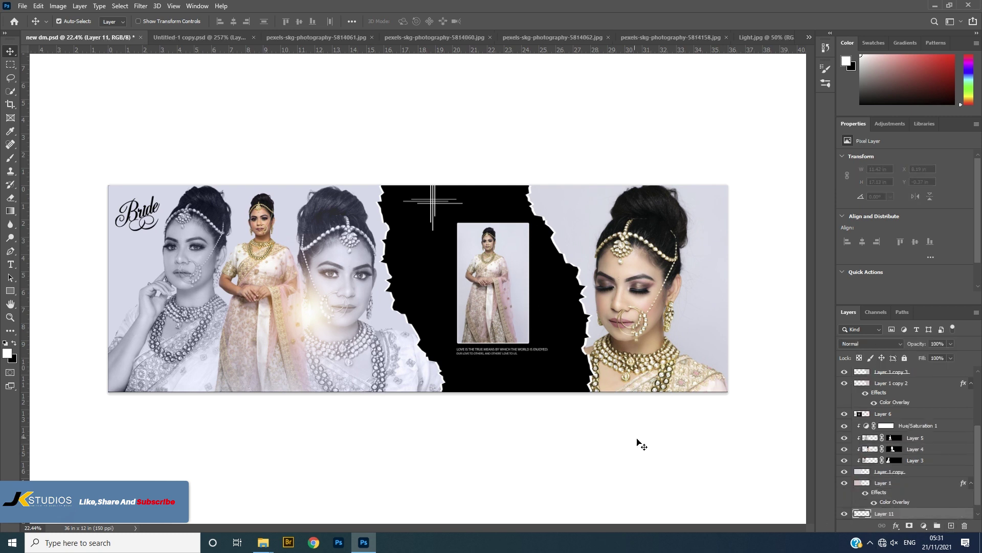
{"action": "left_click", "coordinate": [8, 353]}
{"action": "left_click", "coordinate": [142, 244]}
{"action": "left_click", "coordinate": [598, 118]}
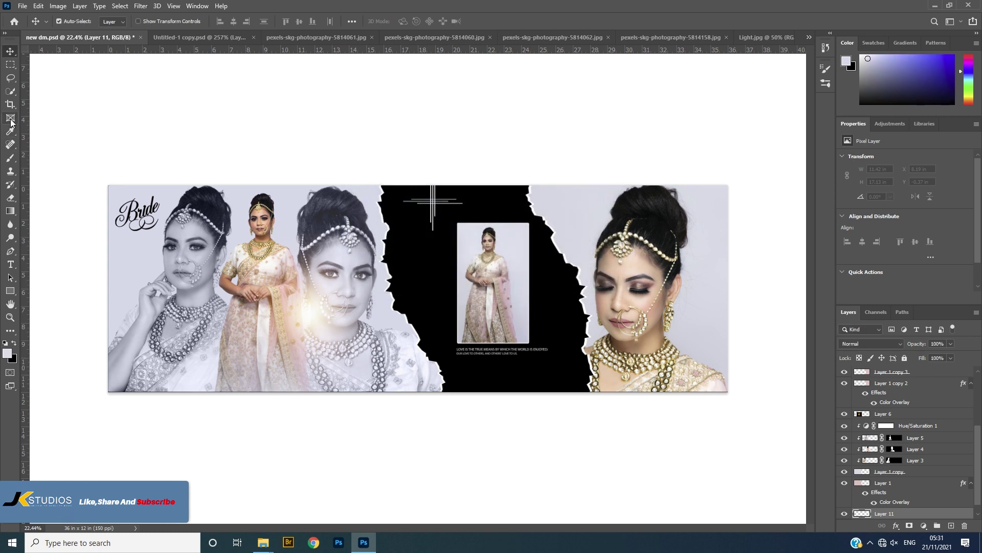
Paint a soft glow on the new layer behind the right torn edge, using a soft round brush of 2245 px
{"action": "left_click", "coordinate": [10, 158]}
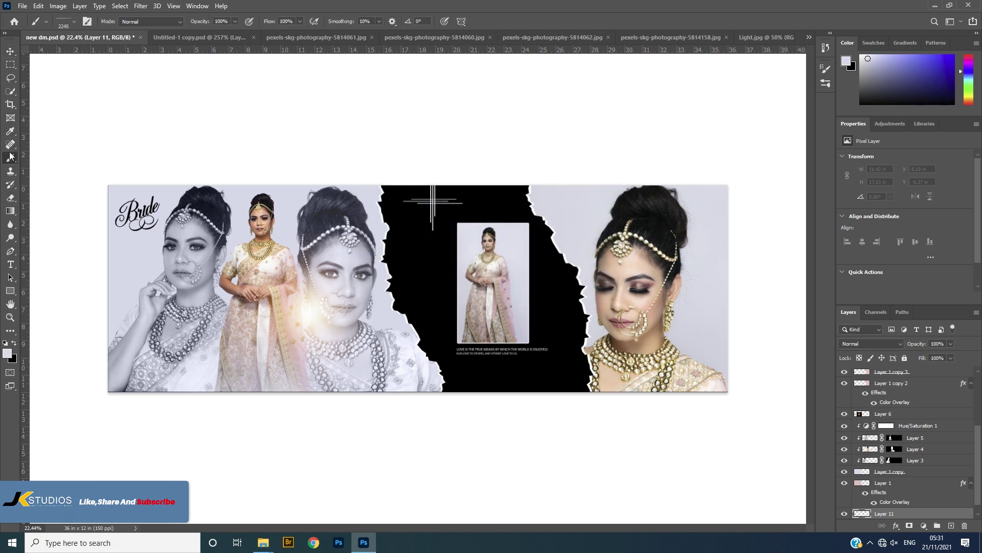
{"action": "left_click", "coordinate": [60, 24]}
{"action": "left_click", "coordinate": [55, 117]}
{"action": "left_click", "coordinate": [543, 138]}
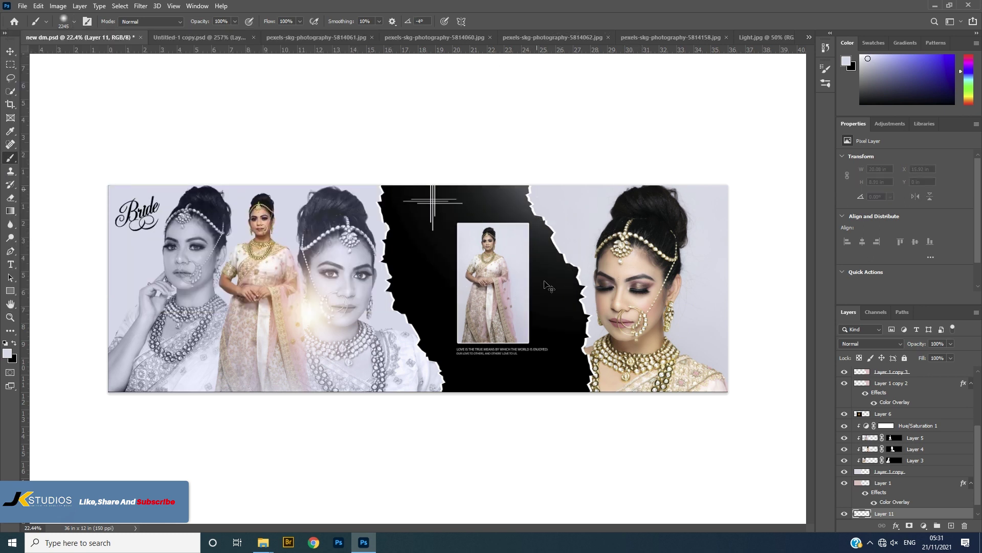
{"action": "left_click", "coordinate": [636, 285]}
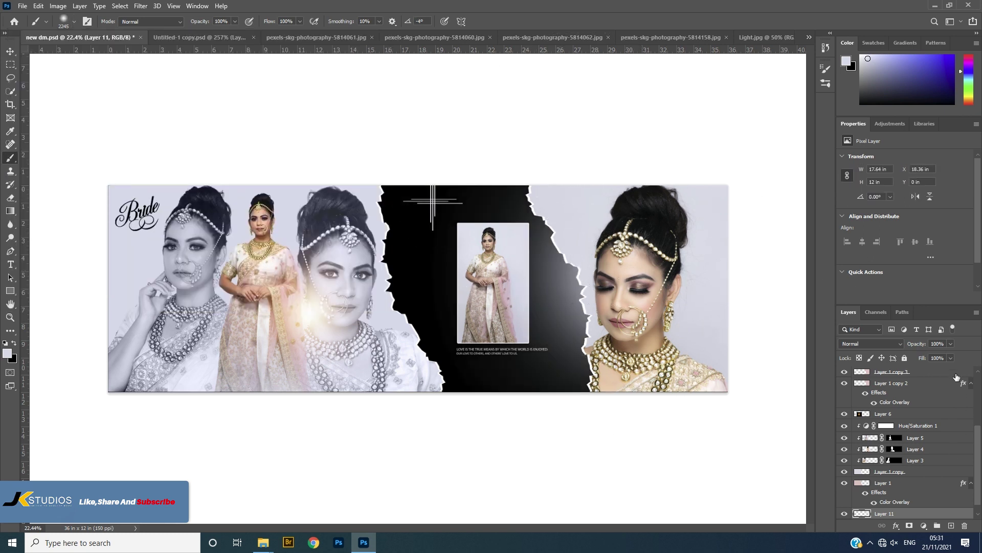
Reduce the glow layer's opacity to 59% and set the canvas surround to black
{"action": "left_click_drag", "start_coordinate": [936, 361], "coordinate": [932, 361]}
{"action": "right_click", "coordinate": [693, 180]}
{"action": "right_click", "coordinate": [692, 139]}
{"action": "left_click", "coordinate": [696, 151]}
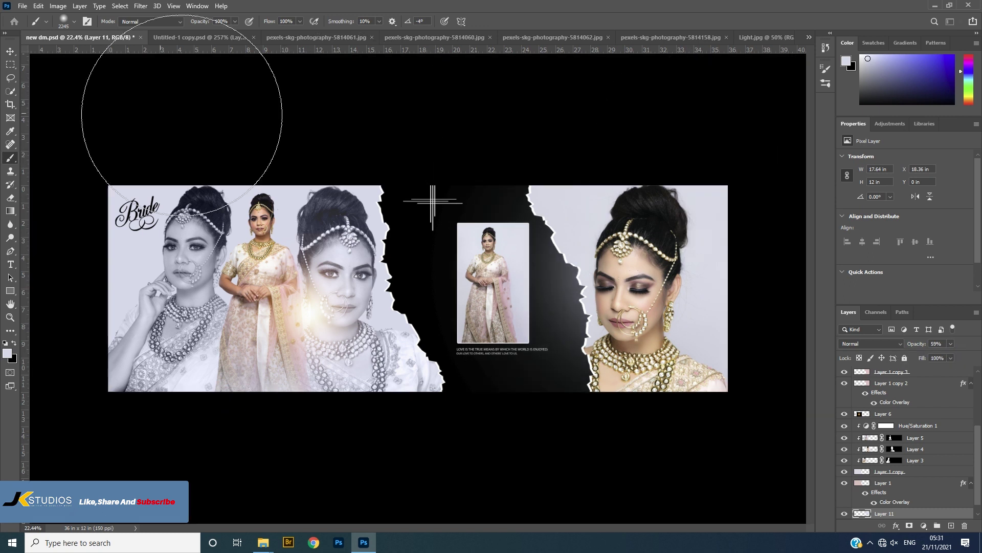
{"action": "left_click", "coordinate": [10, 51]}
{"action": "key", "text": "ctrl+minus"}
{"action": "key", "text": "ctrl+minus"}
{"action": "key", "text": "ctrl+plus"}
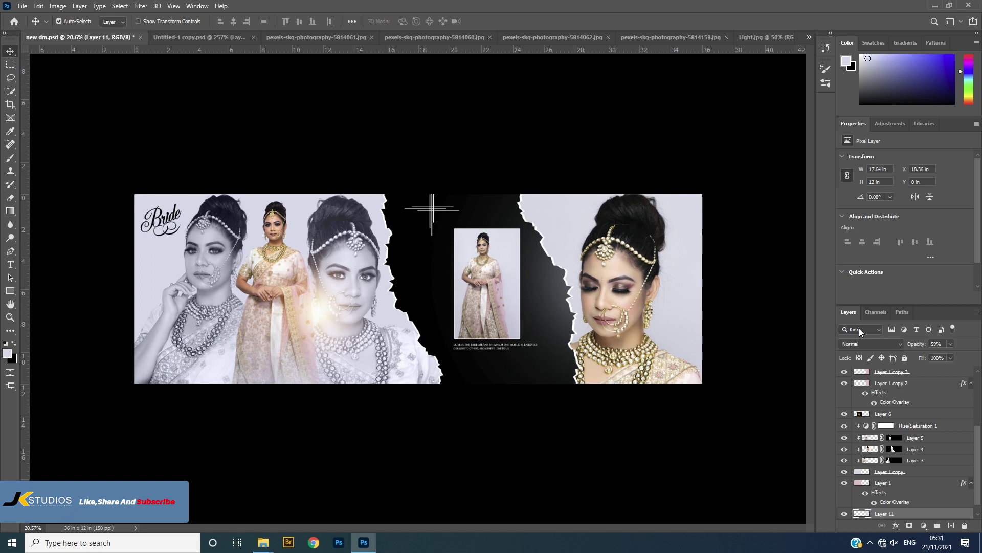
Set the glow layer's blend mode to Dissolve and lower its opacity to 1%, turning the glow into fine speckles
{"action": "left_click", "coordinate": [869, 344]}
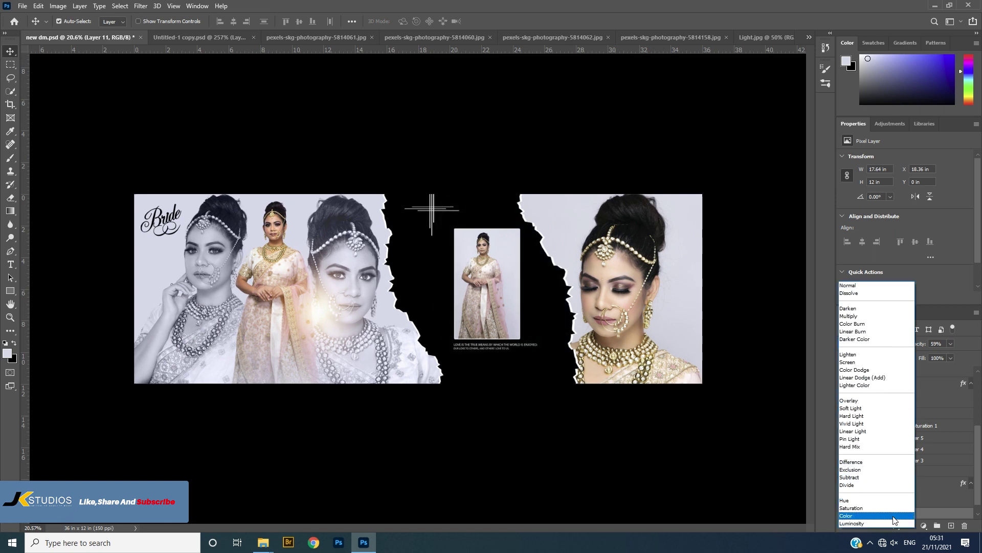
{"action": "left_click", "coordinate": [870, 308]}
{"action": "left_click", "coordinate": [869, 343]}
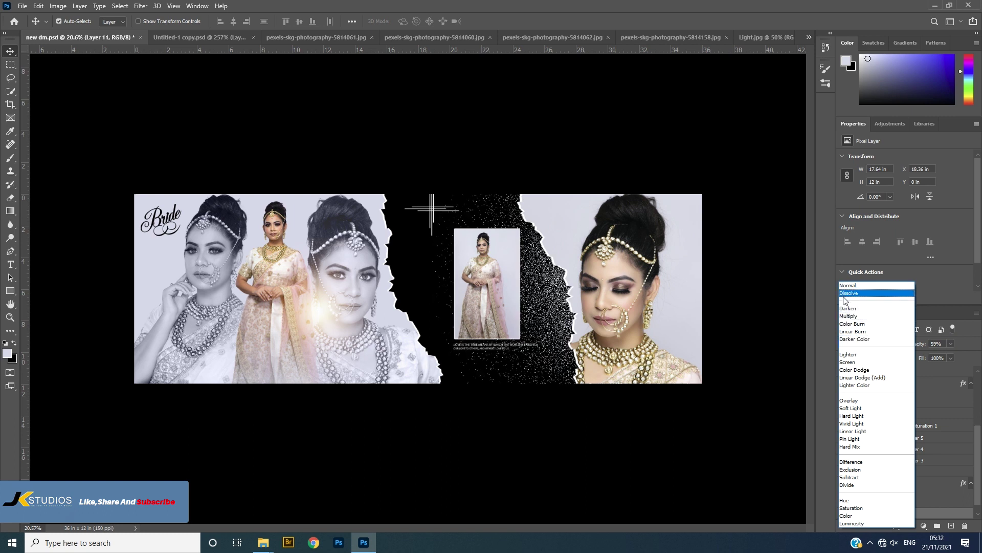
{"action": "left_click", "coordinate": [845, 293]}
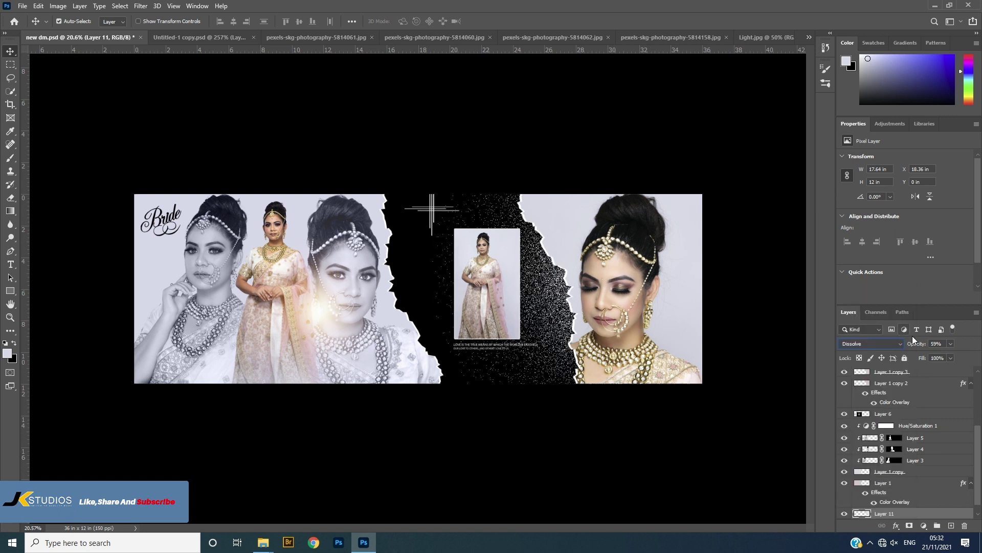
{"action": "left_click_drag", "start_coordinate": [914, 344], "coordinate": [888, 346]}
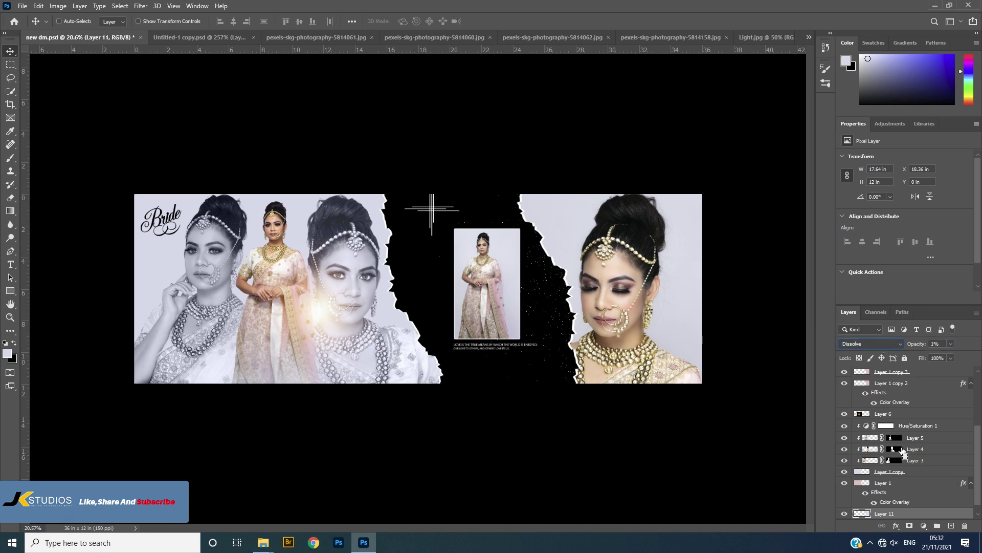
Enlarge the speckle layer to about 24.66 × 16.77 in and reposition it to cover the whole black center area
{"action": "key", "text": "ctrl+t"}
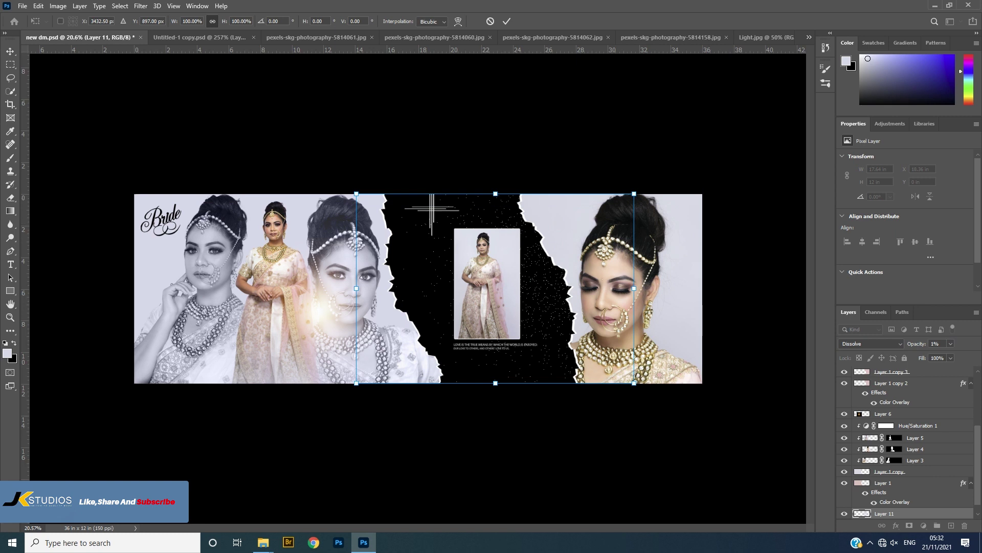
{"action": "left_click_drag", "start_coordinate": [496, 383], "coordinate": [529, 461]}
{"action": "left_click_drag", "start_coordinate": [554, 370], "coordinate": [529, 344]}
{"action": "key", "text": "Return"}
{"action": "scroll", "coordinate": [649, 306], "scroll_direction": "up", "scroll_amount": 3}
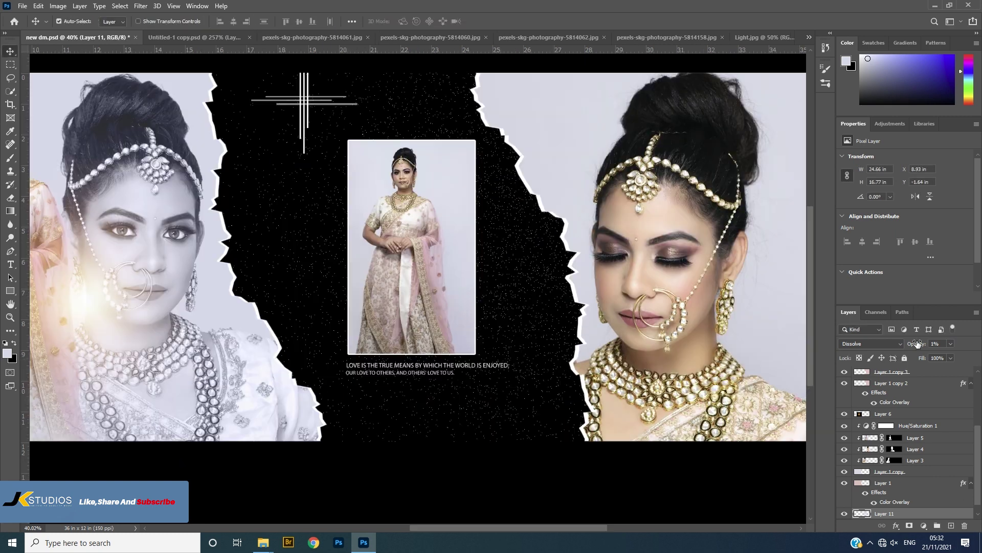
Keep the speckle layer's opacity at 1% and reduce its fill to 12%
{"action": "left_click_drag", "start_coordinate": [956, 342], "coordinate": [910, 354]}
{"action": "scroll", "coordinate": [571, 315], "scroll_direction": "down", "scroll_amount": 3}
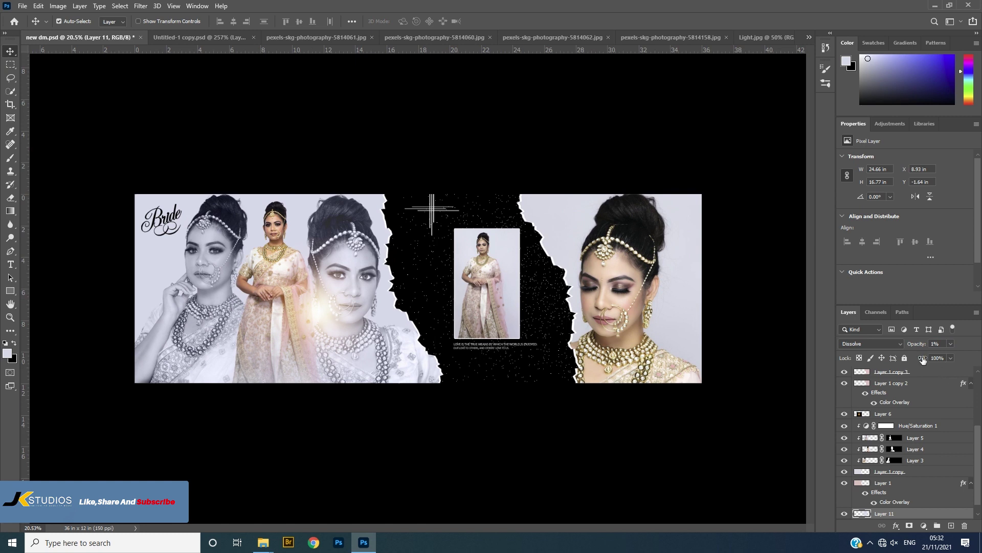
{"action": "left_click_drag", "start_coordinate": [922, 360], "coordinate": [857, 367]}
Set the canvas surround to Dark Gray and fit the finished spread in view
{"action": "right_click", "coordinate": [551, 137]}
{"action": "scroll", "coordinate": [589, 180], "scroll_direction": "up", "scroll_amount": 1}
{"action": "right_click", "coordinate": [607, 141]}
{"action": "left_click", "coordinate": [622, 164]}
{"action": "scroll", "coordinate": [657, 237], "scroll_direction": "up", "scroll_amount": 1}
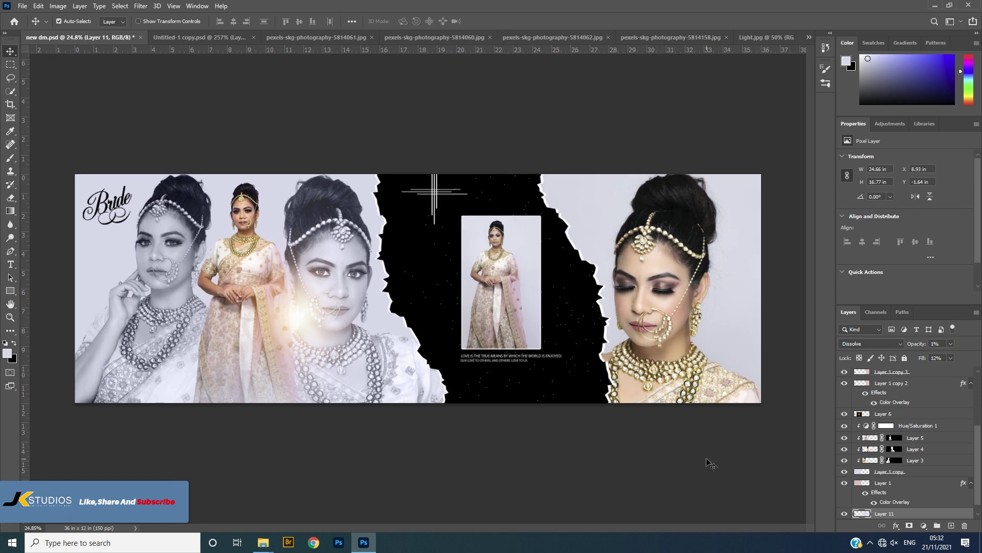